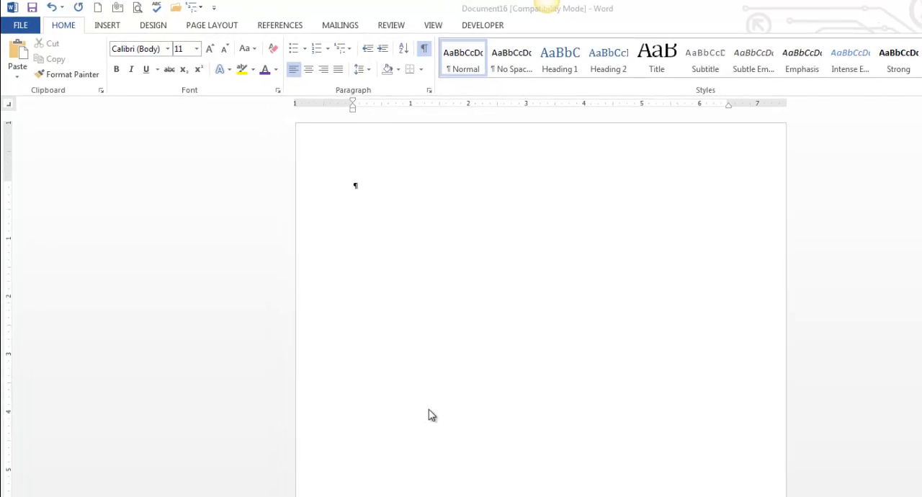
- Insert the Author document property at the start of the blank page and add a new paragraph below it
left_click(107, 27)
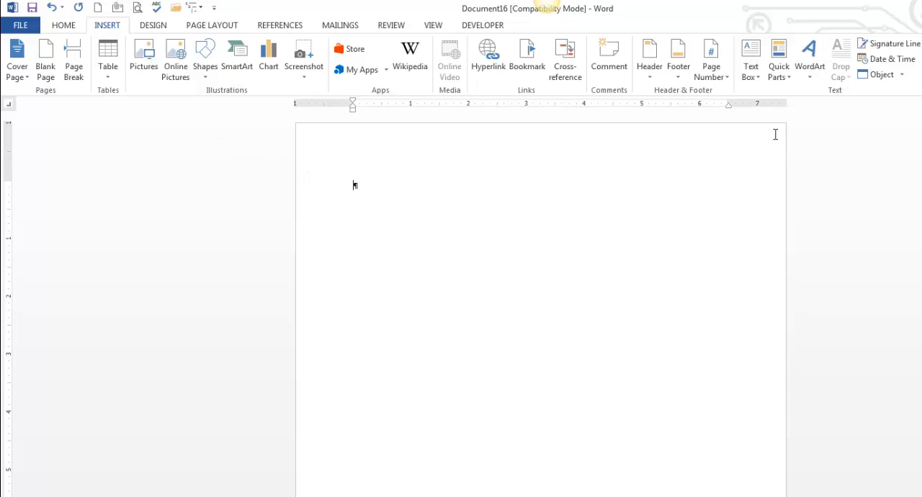
left_click(785, 76)
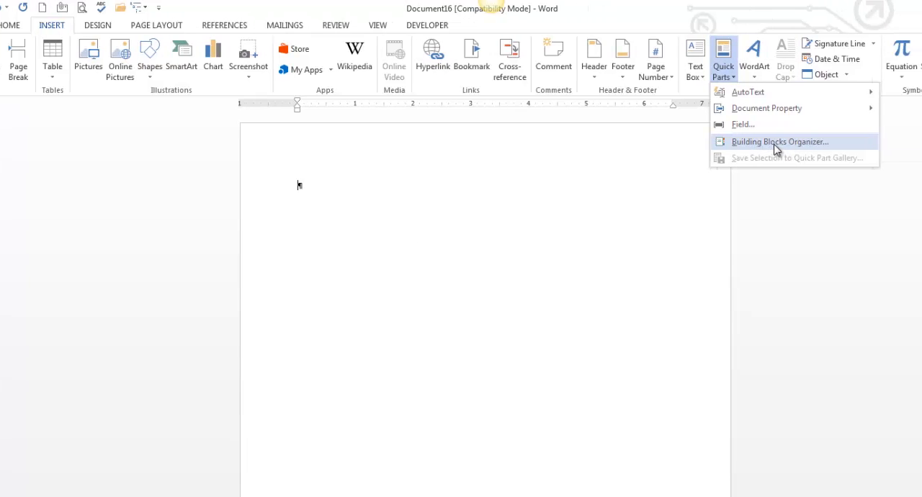
mouse_move(768, 96)
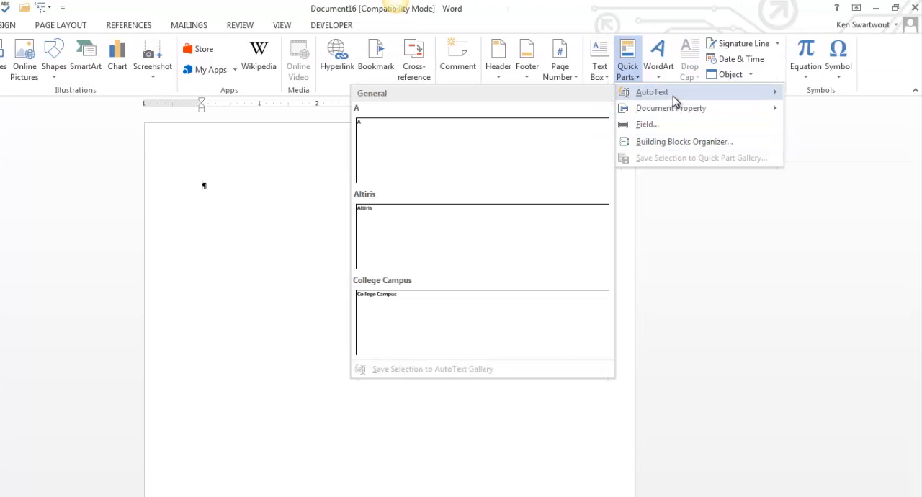
mouse_move(686, 115)
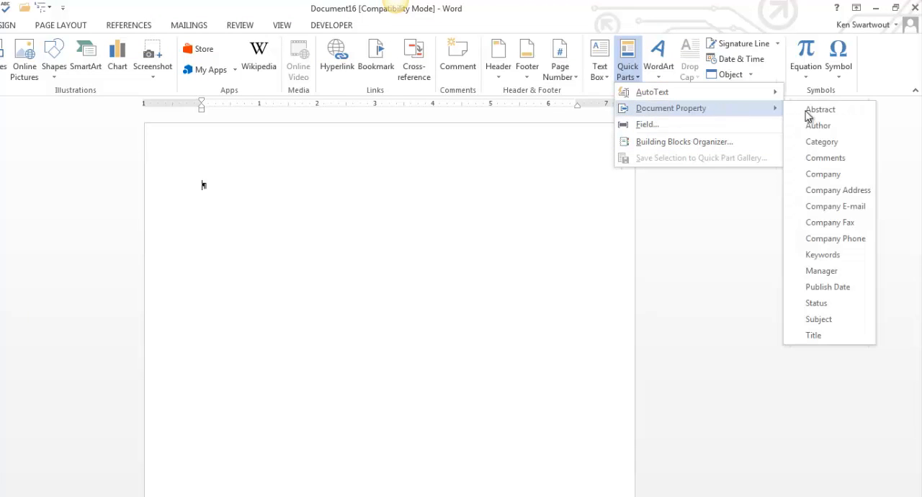
left_click(238, 194)
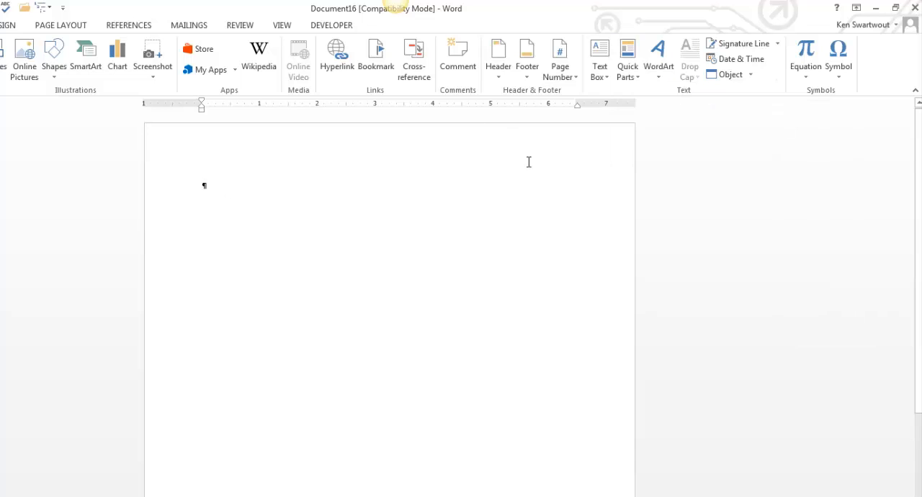
left_click(630, 72)
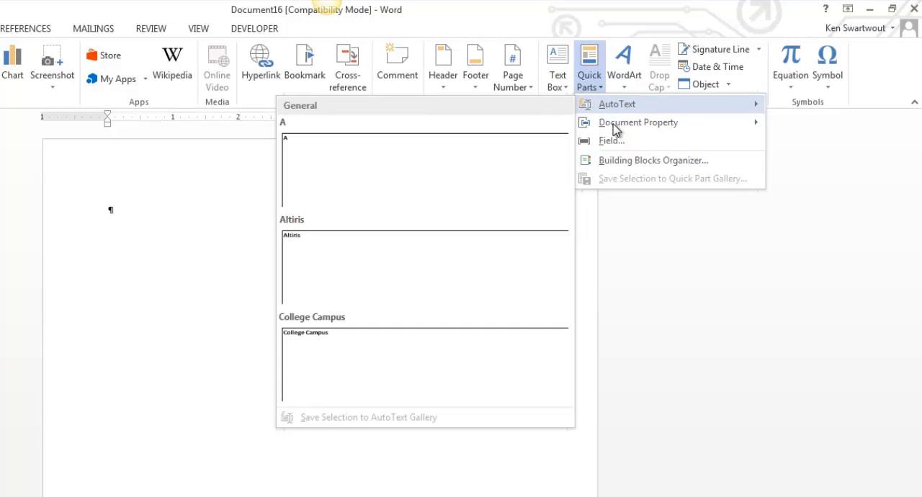
mouse_move(613, 130)
left_click(834, 146)
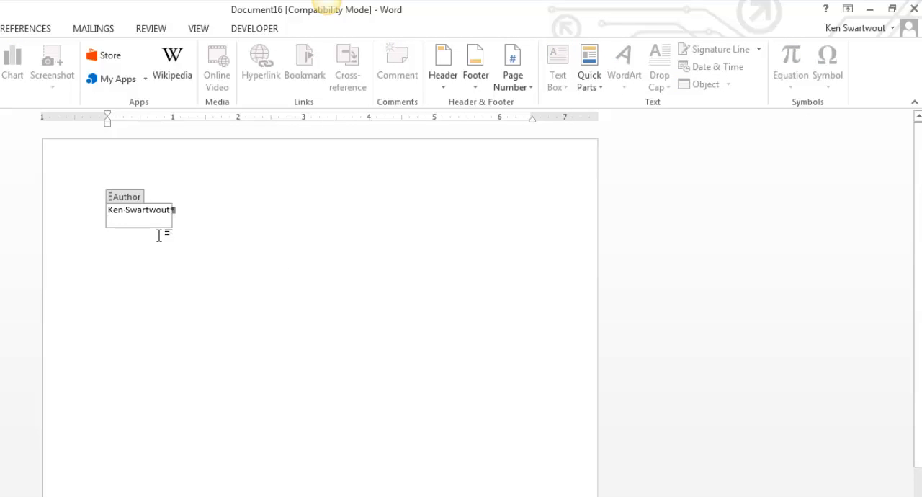
left_click(195, 210)
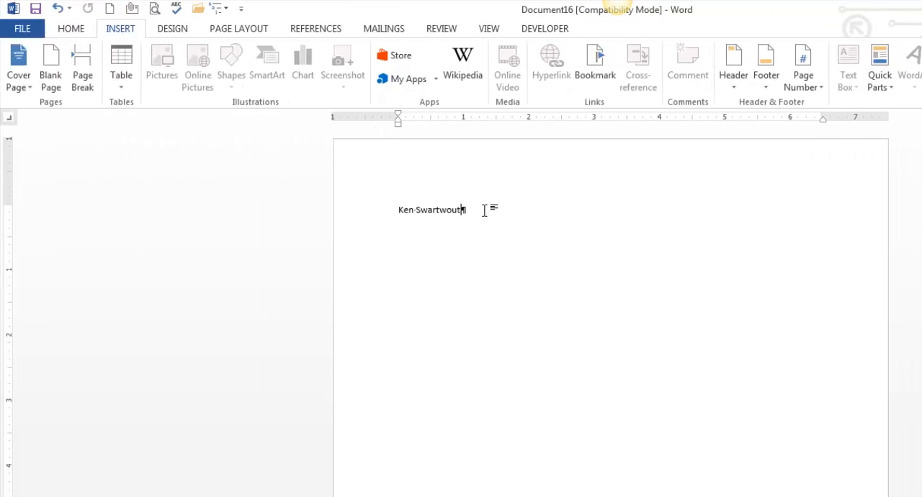
- Check the document's author information, and insert a Company document property below the author with the value Stuff Inc
left_click(19, 31)
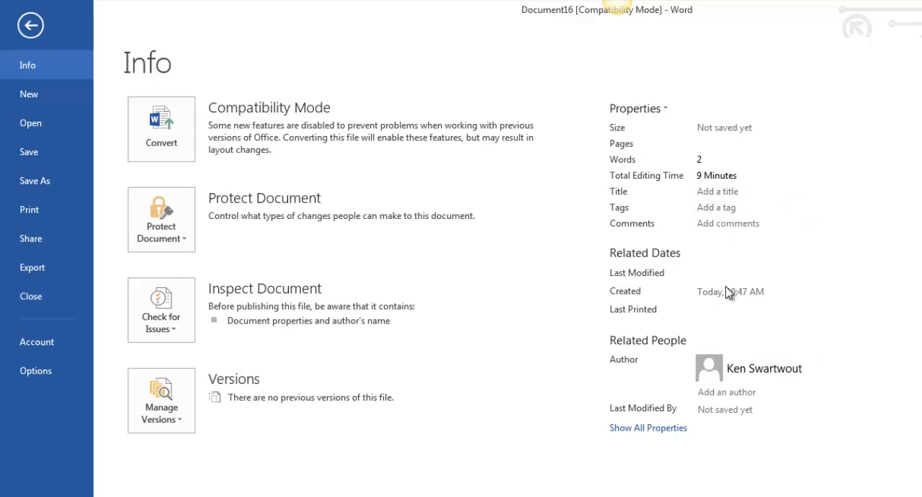
key("Escape")
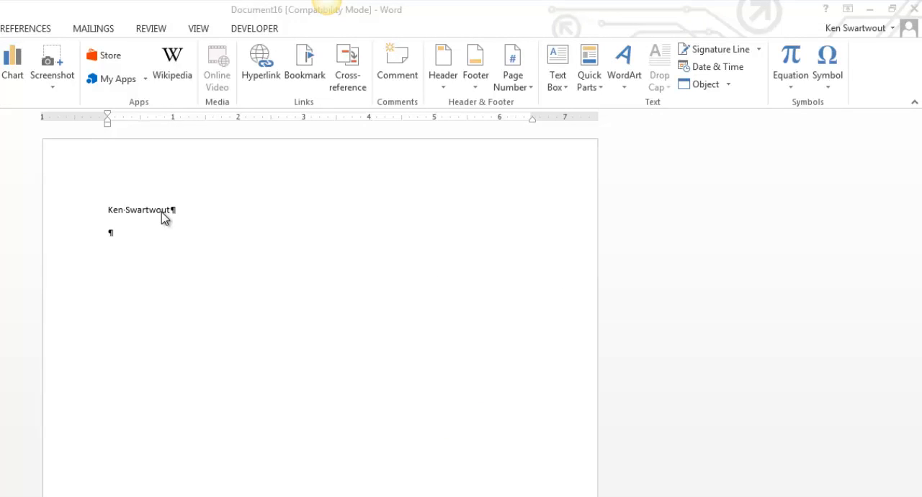
left_click(596, 89)
mouse_move(604, 122)
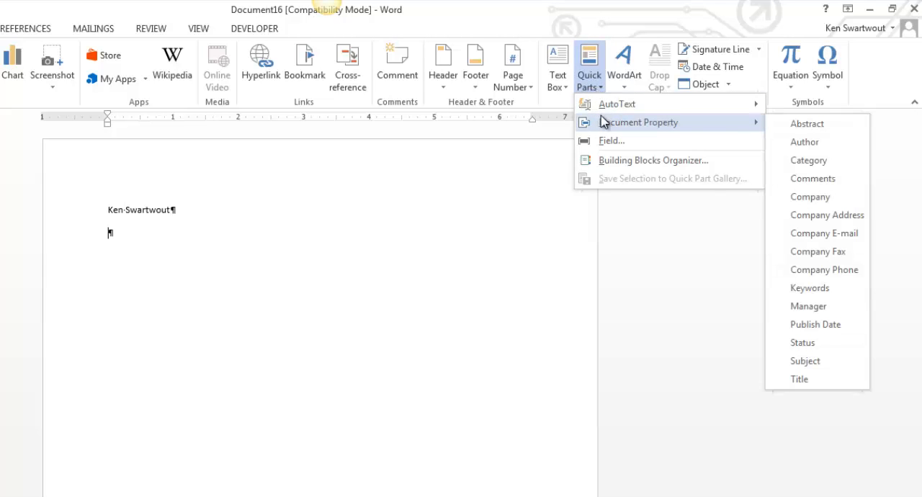
left_click(818, 199)
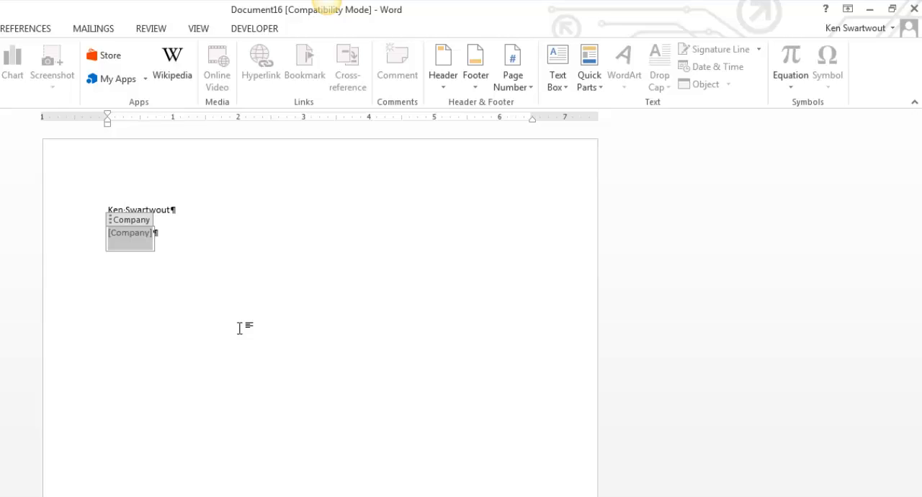
type("Stuff Inc")
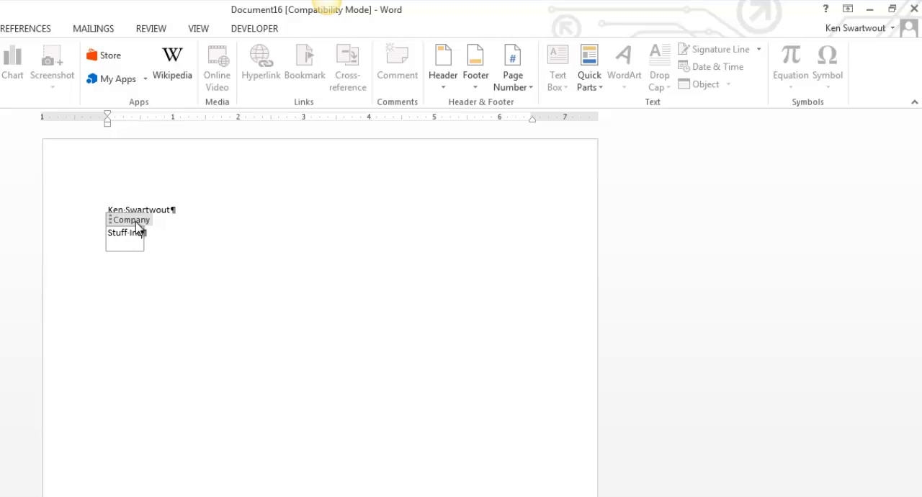
left_click(163, 239)
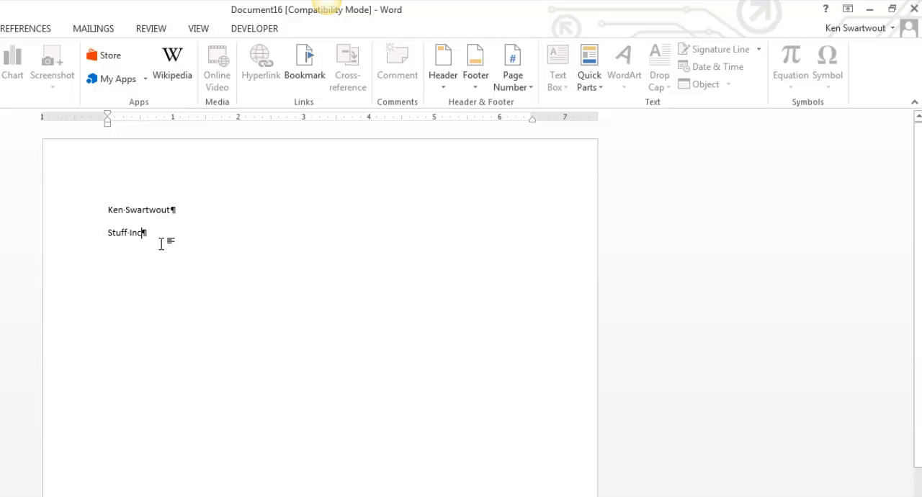
- Add two paragraphs below the company name and insert a second Company document property on the last one
key("Return")
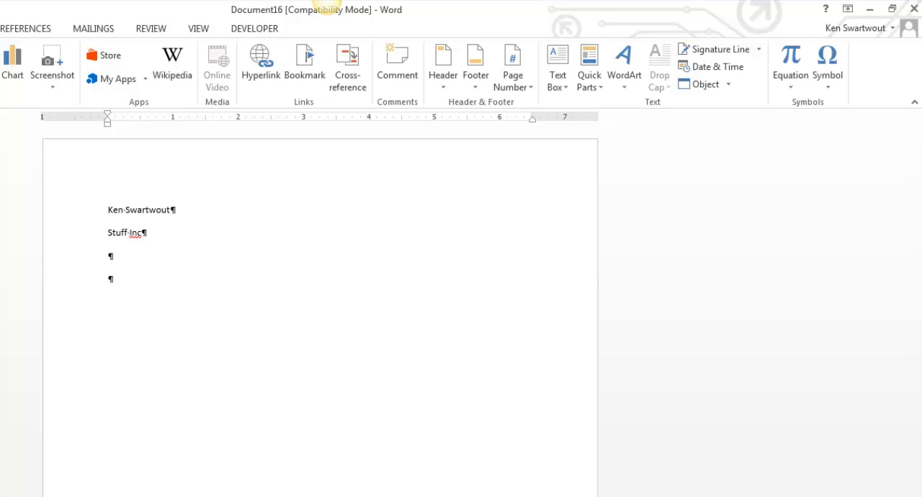
left_click(88, 286)
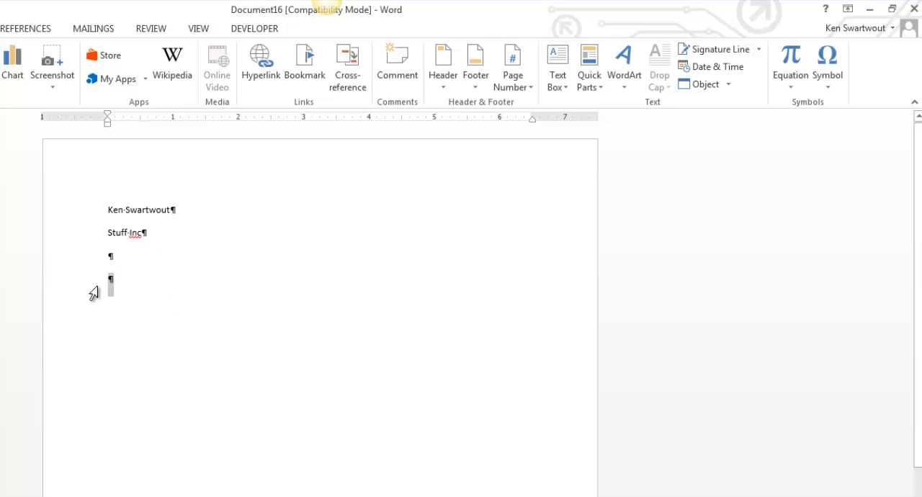
left_click(128, 284)
left_click(591, 85)
mouse_move(656, 127)
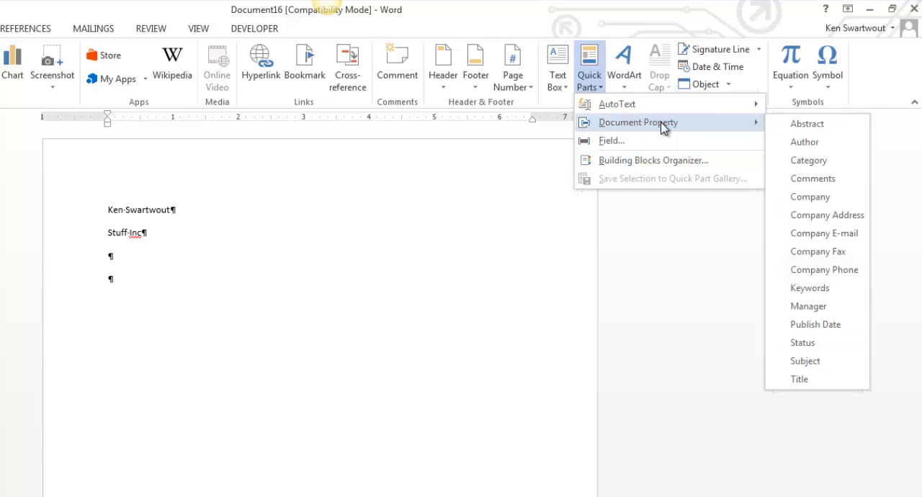
left_click(808, 198)
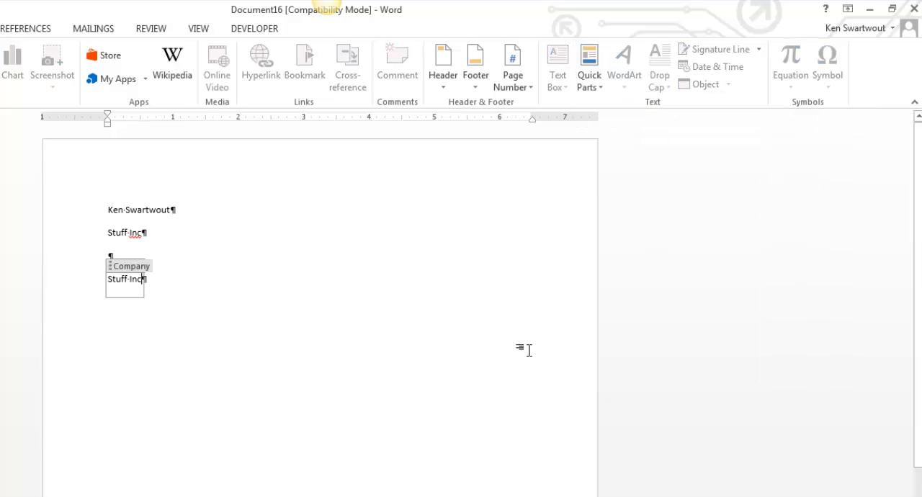
left_click(170, 358)
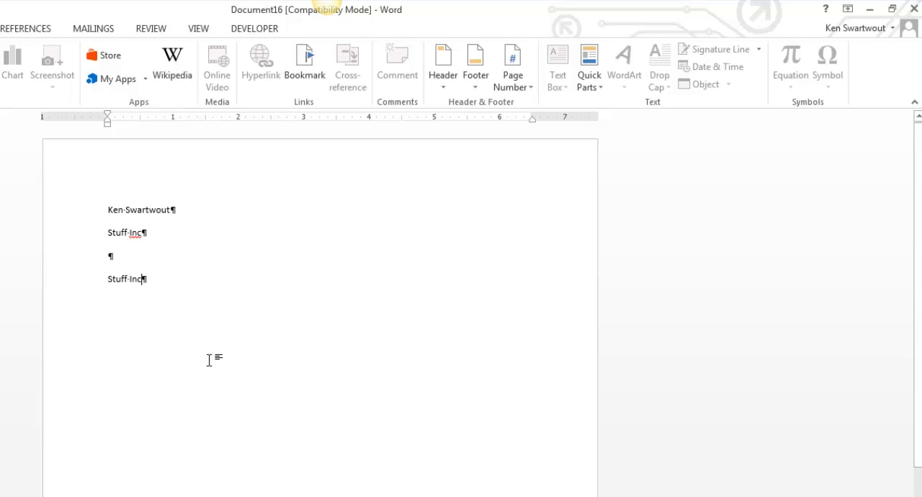
- Change the company name in the first Company property to Stuff Industries and apply it to the document
left_click(136, 234)
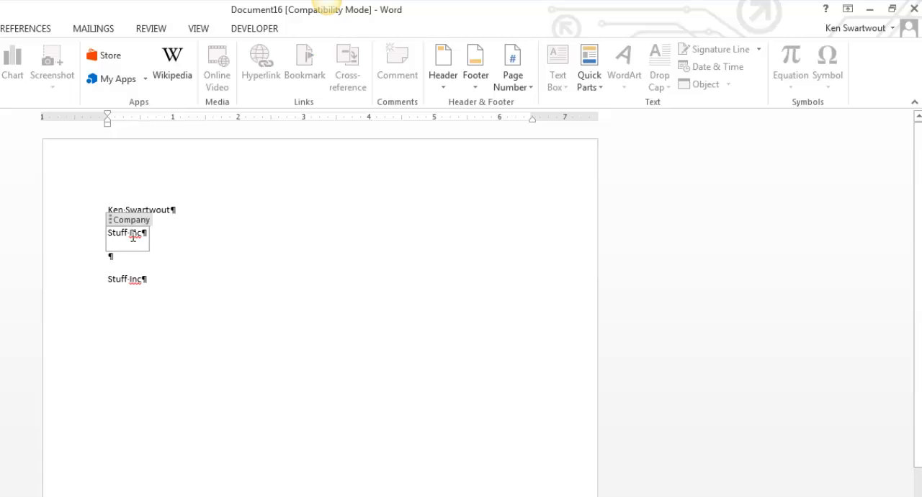
left_click_drag(143, 238, 142, 235)
left_click(134, 234)
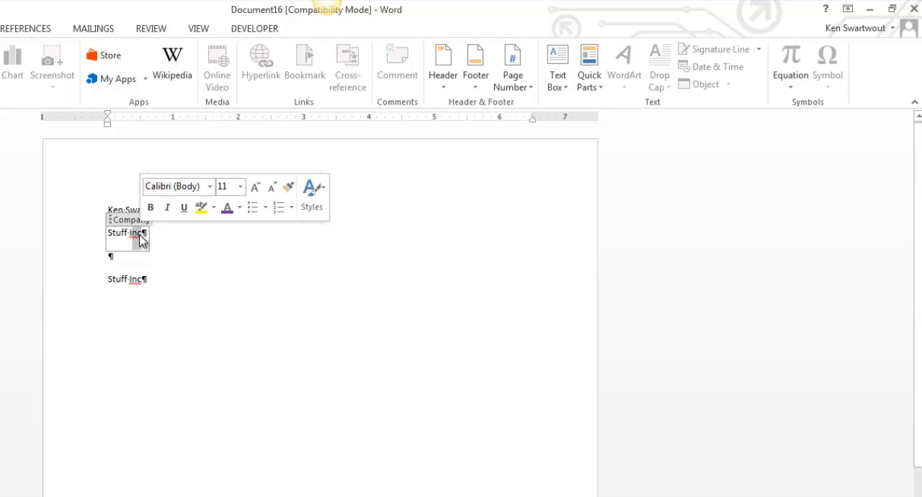
type("ndustries")
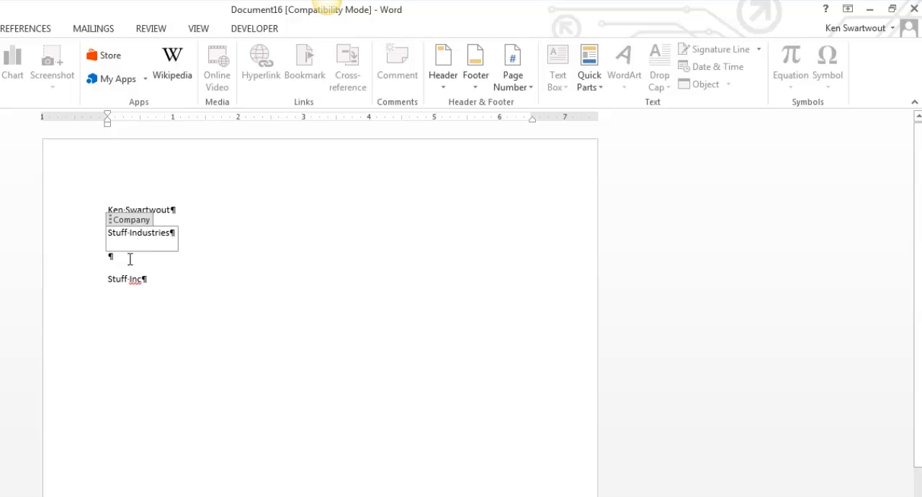
left_click(127, 260)
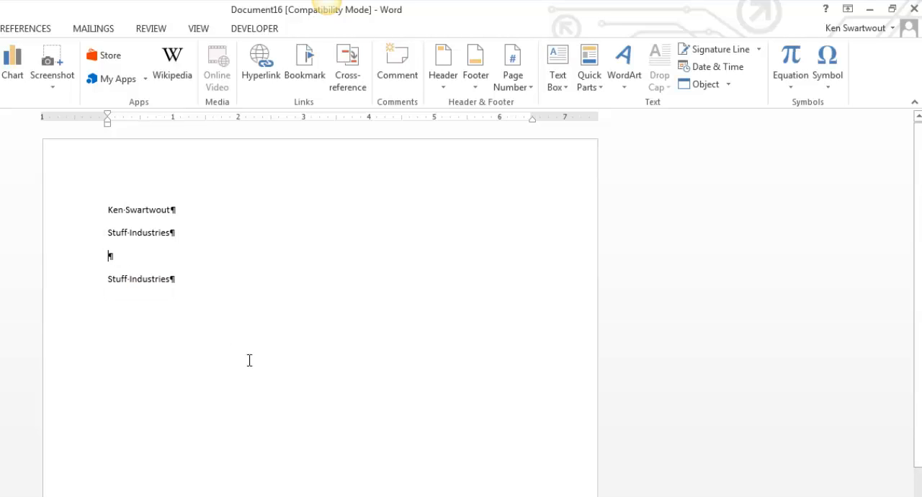
- Check the inserted Company and Author properties, and delete all content from the page
left_click(139, 280)
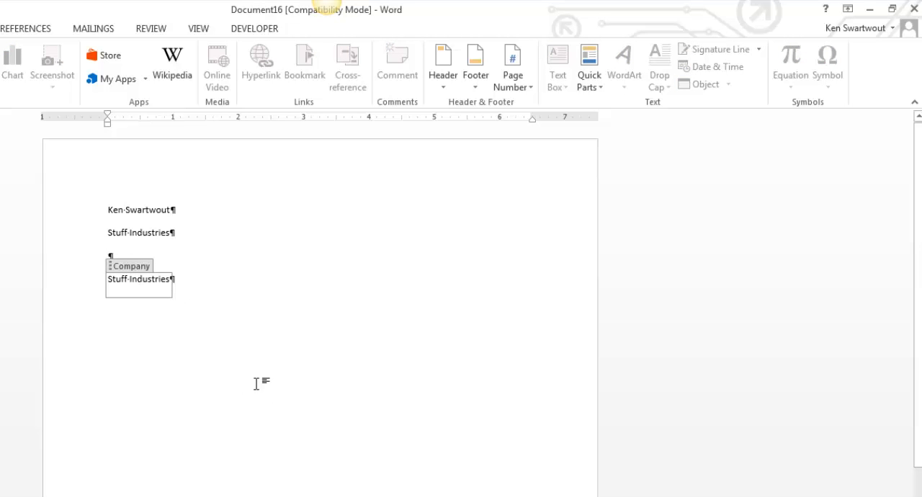
left_click(138, 211)
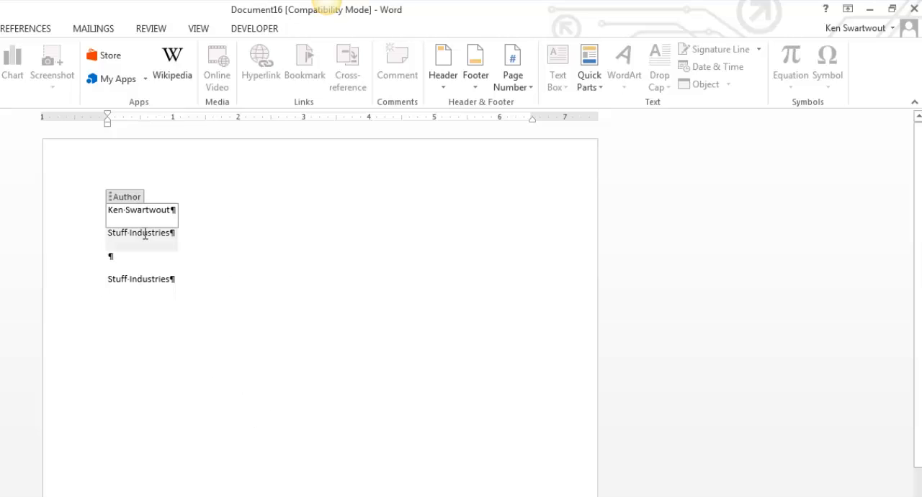
left_click(143, 235)
triple_click(53, 208)
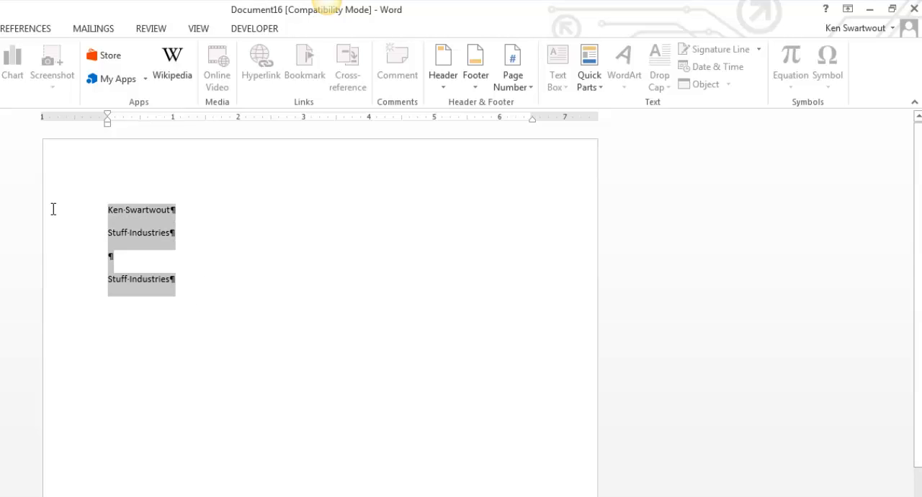
key("Delete")
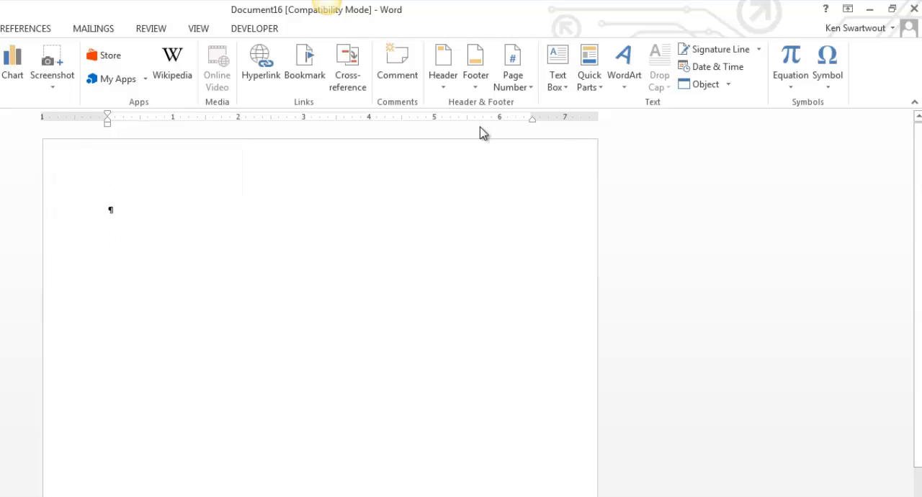
- Open the Building Blocks Organizer and preview built-in text box designs, including Motion Sidebar, Banded Sidebar and Grid Sidebar
left_click(588, 91)
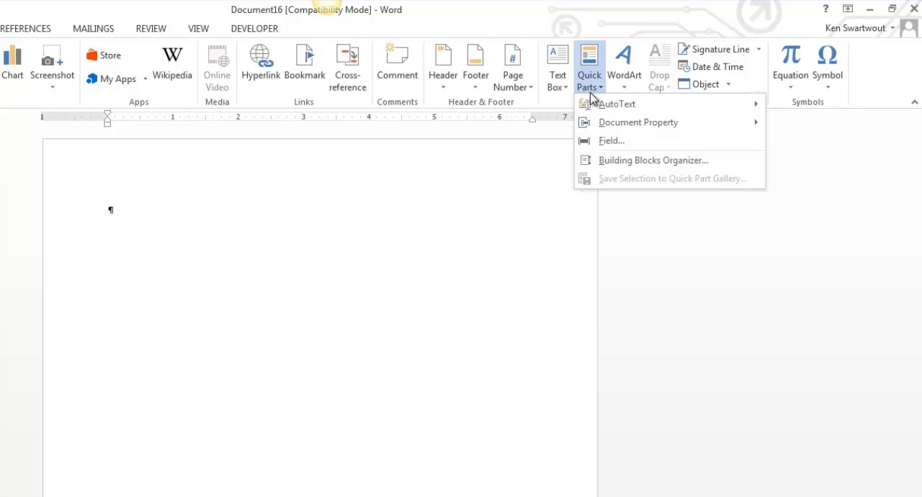
left_click(630, 160)
left_click_drag(422, 142, 306, 64)
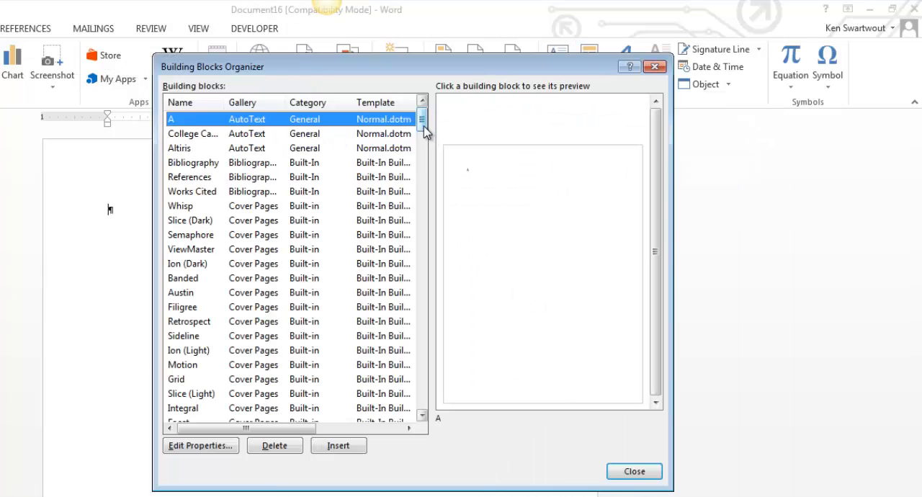
left_click_drag(426, 119, 418, 367)
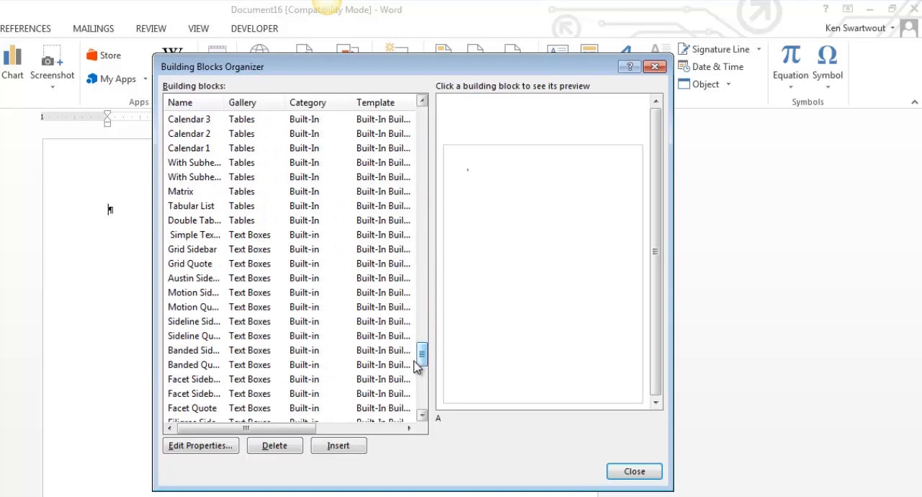
left_click(259, 299)
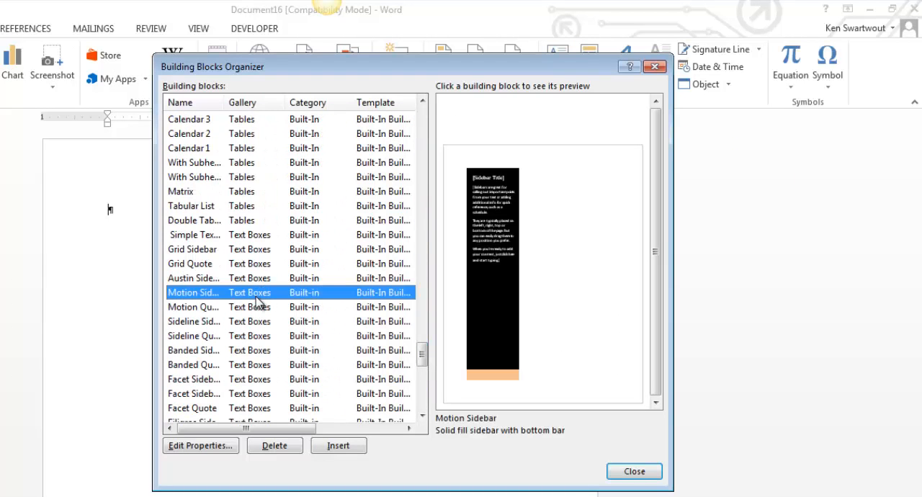
left_click(245, 351)
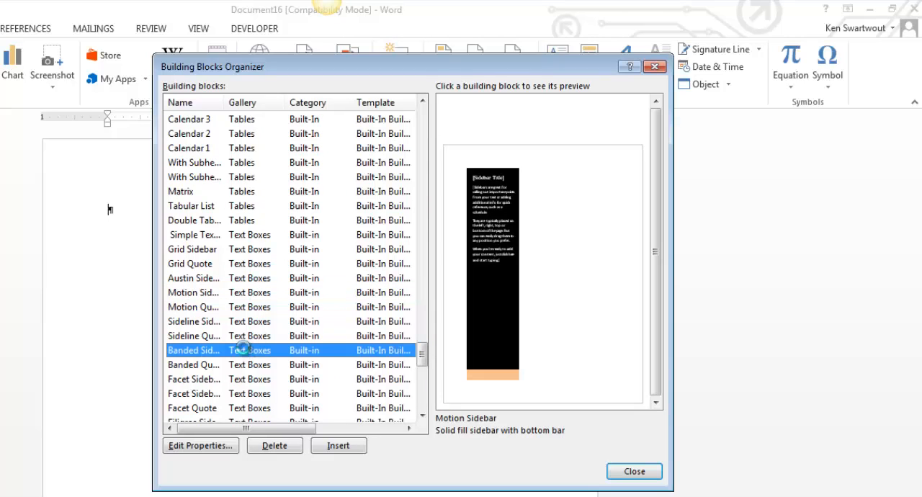
left_click(245, 249)
left_click(244, 292)
left_click(249, 324)
left_click(241, 351)
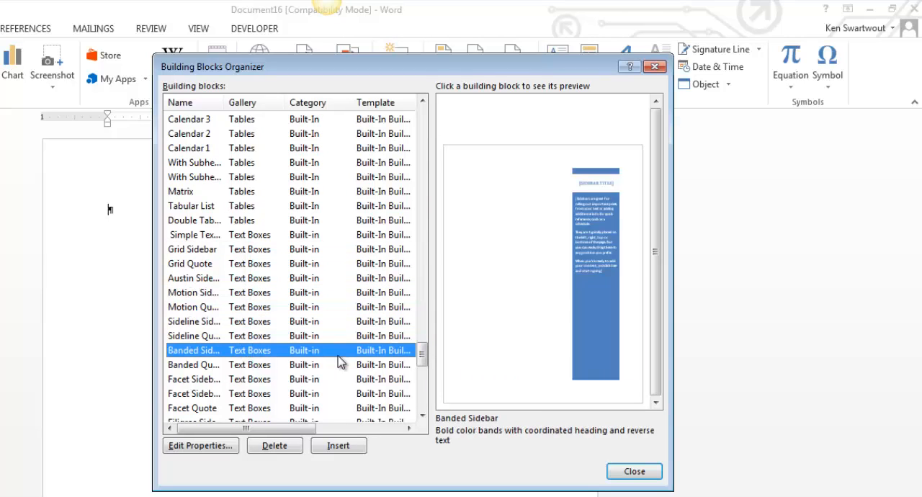
- Preview built-in header designs in the building blocks list, including Blank (Three Columns)
left_click_drag(423, 355, 412, 182)
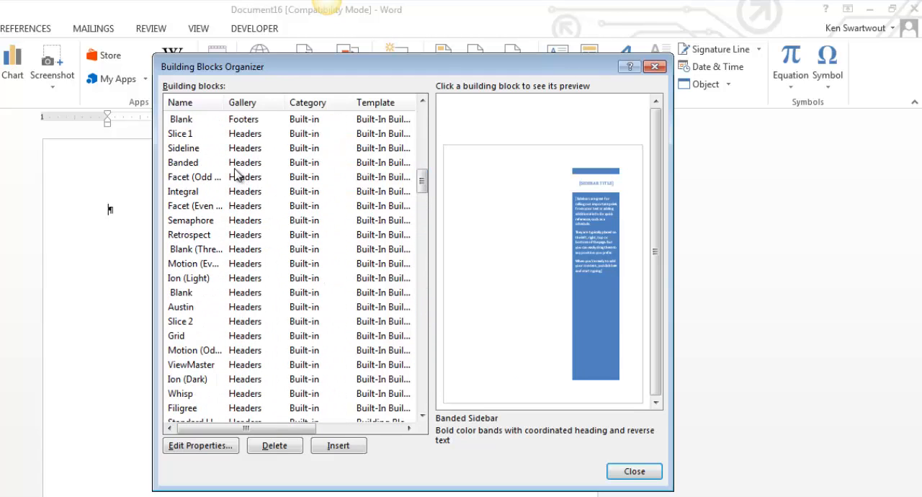
left_click(268, 211)
left_click(267, 248)
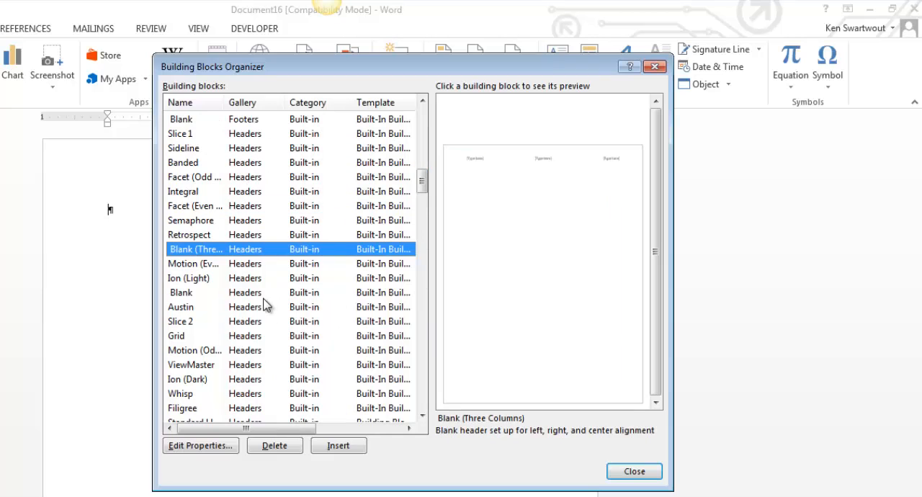
- Preview more built-in headers in the organizer, including Blank, ViewMaster, Austin, Motion (Even Page) and Integral, and check the Header gallery's designs
left_click(260, 322)
left_click(246, 295)
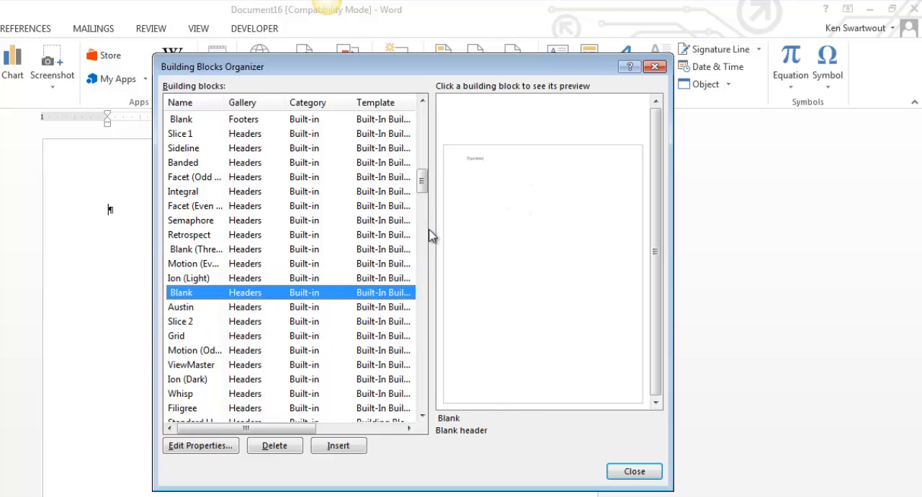
left_click(232, 367)
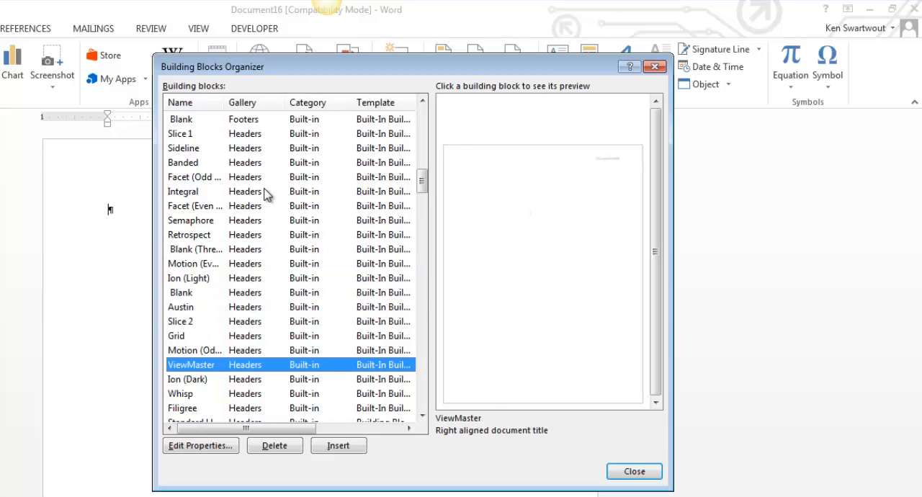
scroll(252, 226, "up", 1)
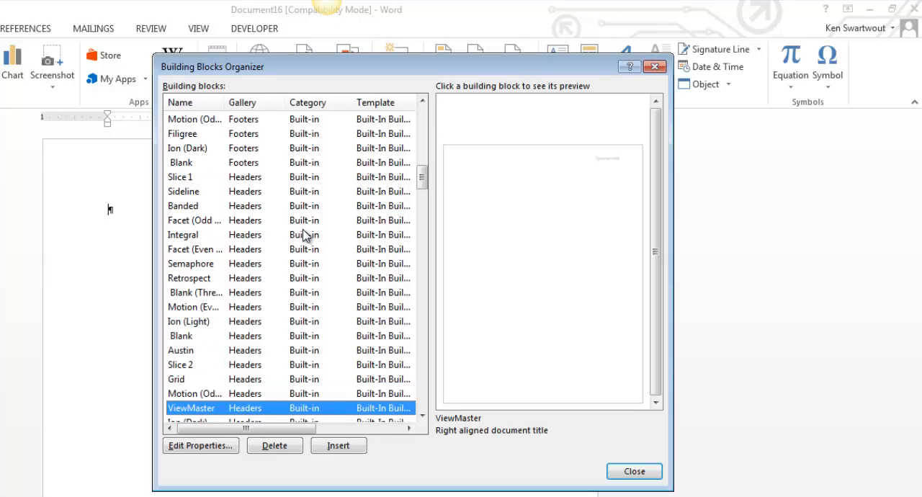
left_click(263, 350)
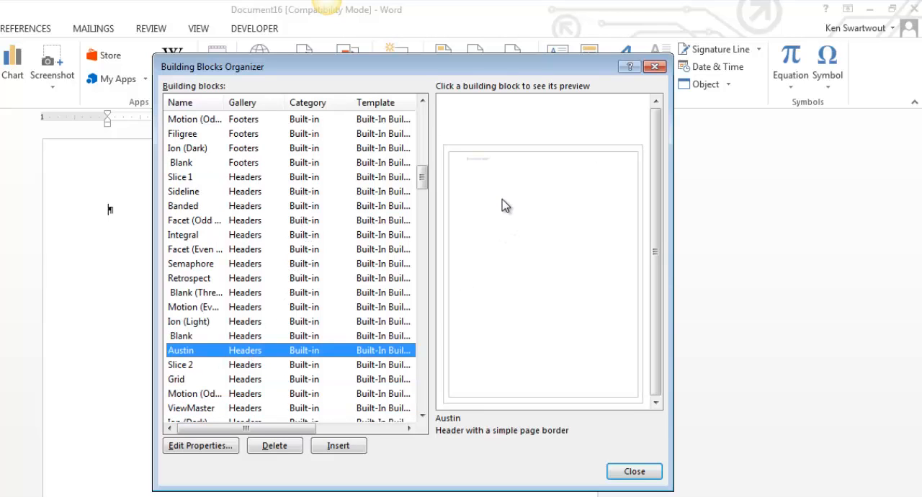
left_click(259, 281)
left_click(244, 305)
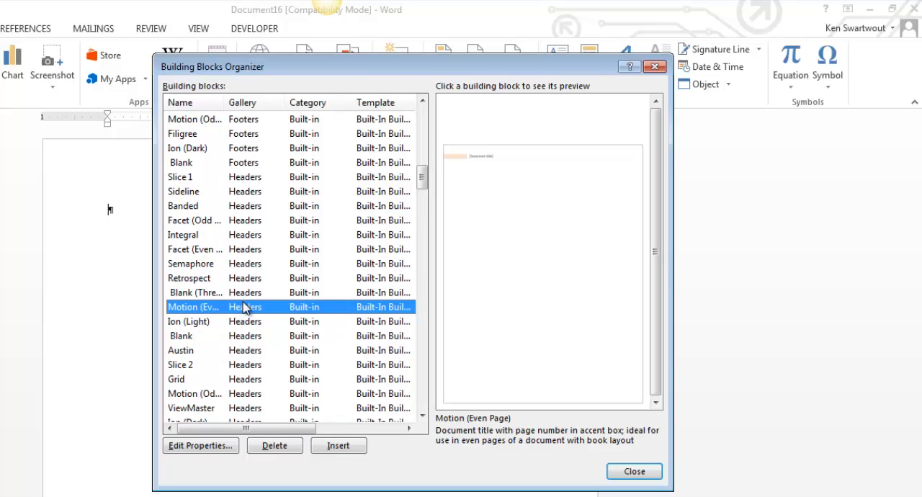
left_click(258, 337)
left_click(248, 237)
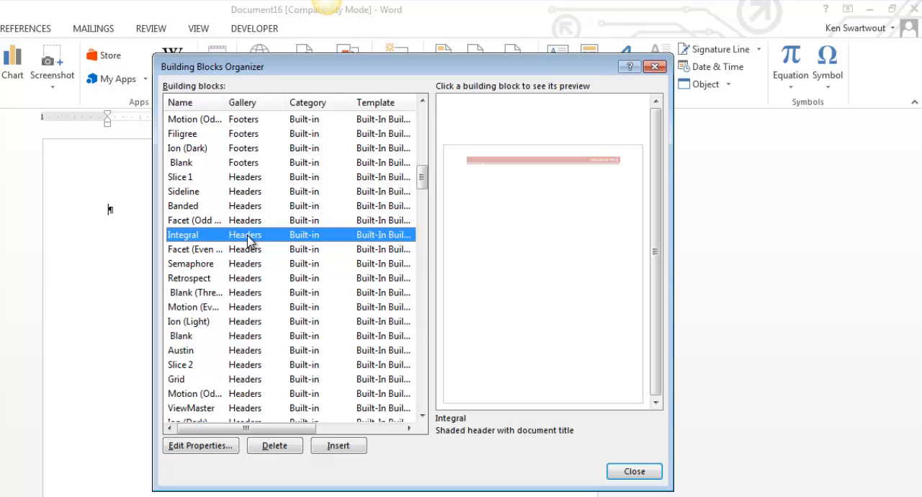
left_click(656, 67)
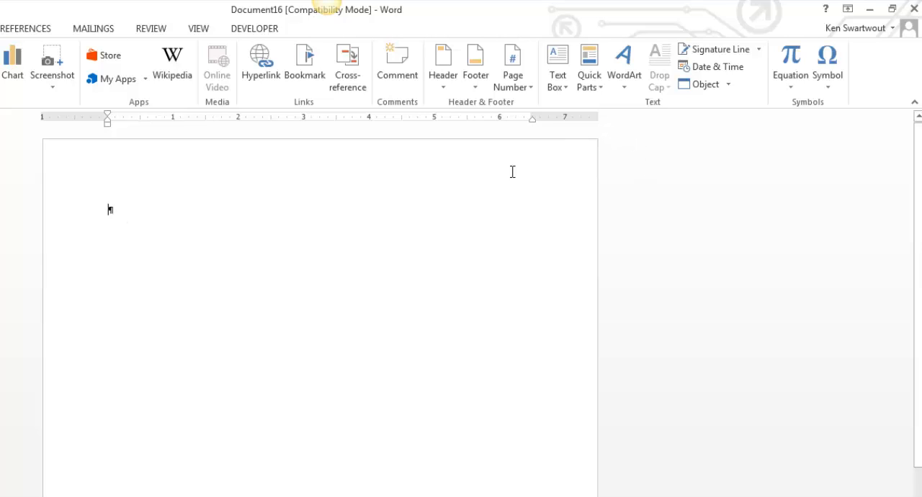
left_click(447, 92)
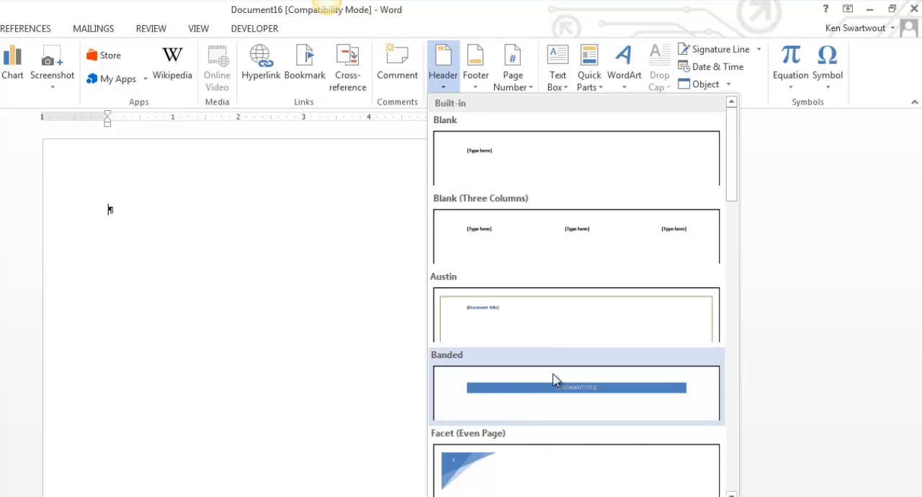
left_click(179, 320)
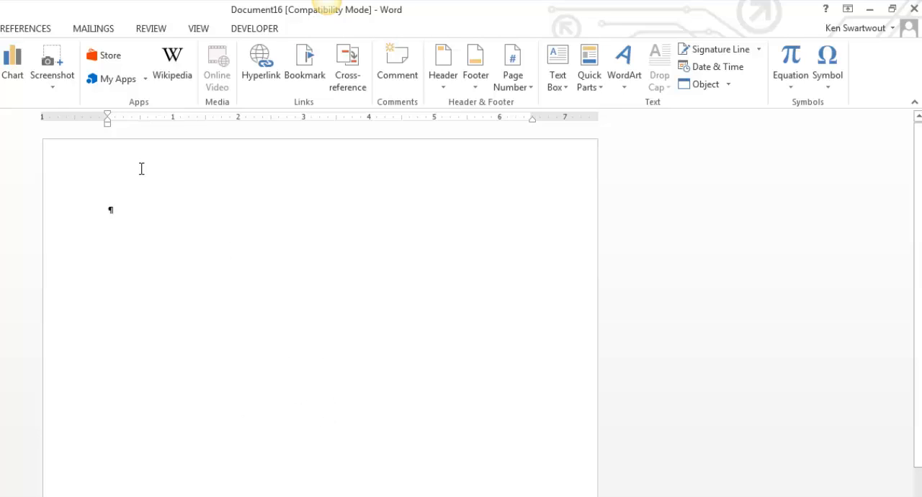
- Open the page header for editing and enter the author's full name at its left, followed by a tab to the centre
double_click(100, 170)
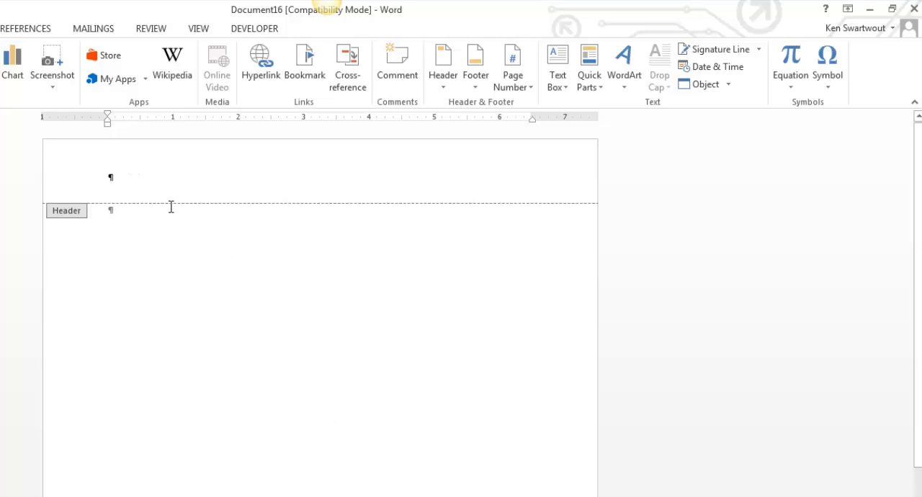
type("Ken Swartwout")
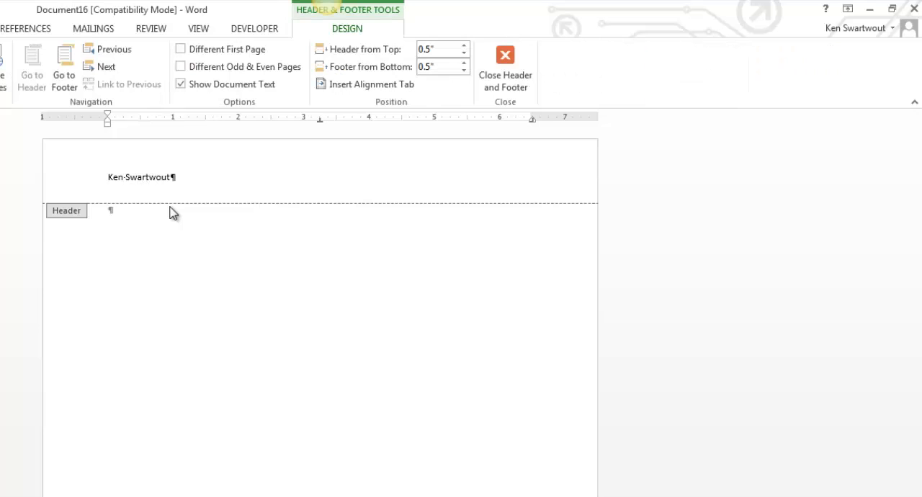
key("Tab")
- Add an automatically updating date and time with seconds at the header's centre and a "1 | Page" style page number at its right
left_click(0, 68)
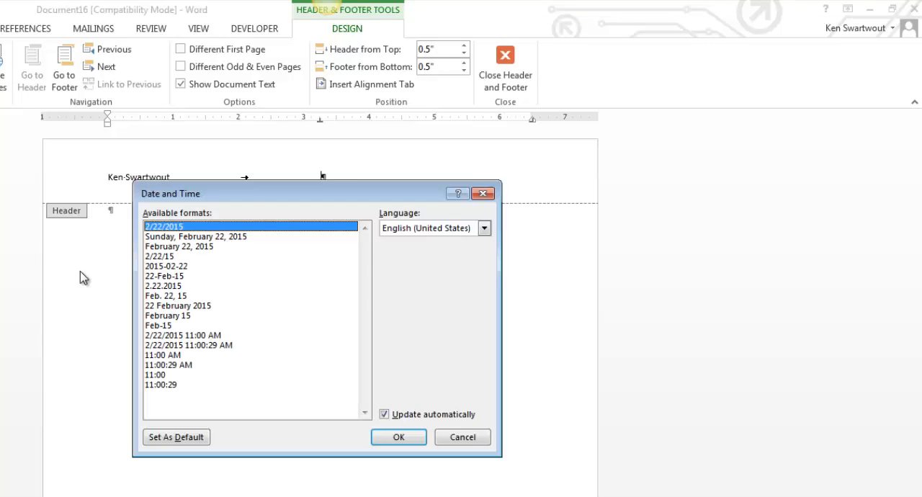
left_click(206, 346)
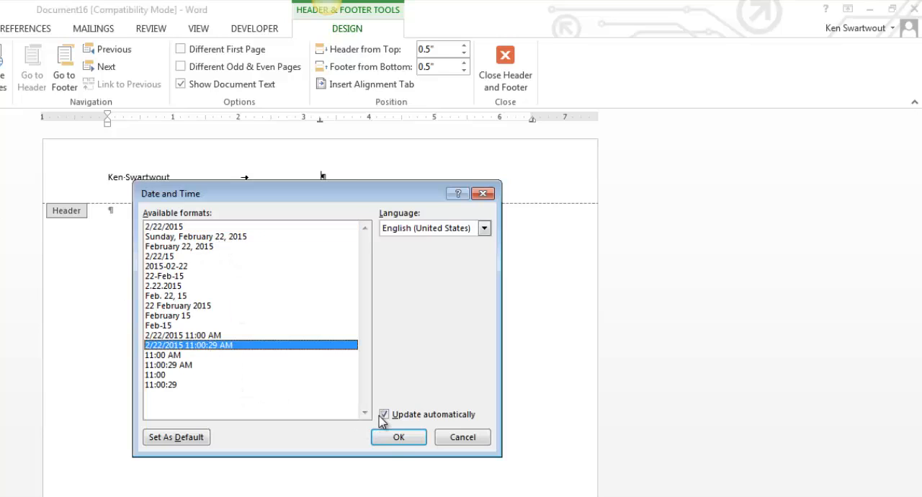
left_click(397, 438)
key("Tab")
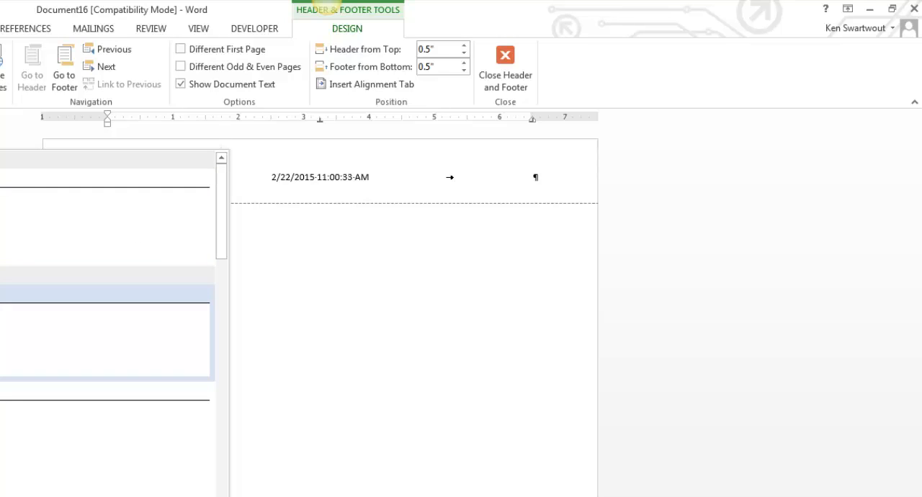
left_click(165, 375)
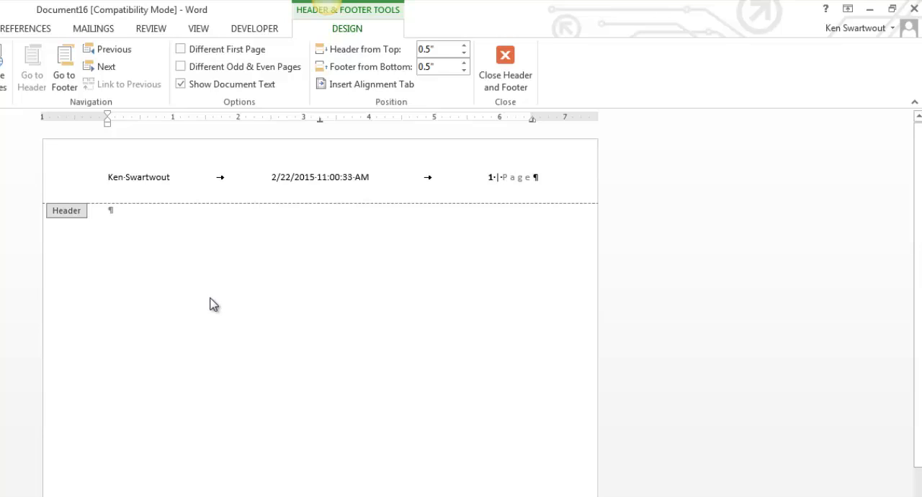
- Start saving the entire header line to the Quick Part Gallery and name the new building block ZZZ Header
left_click_drag(109, 180, 547, 189)
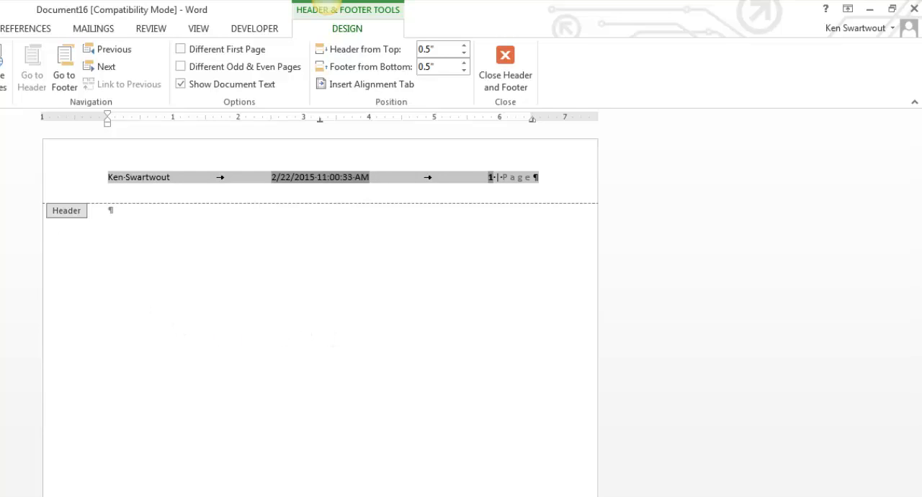
left_click(0, 28)
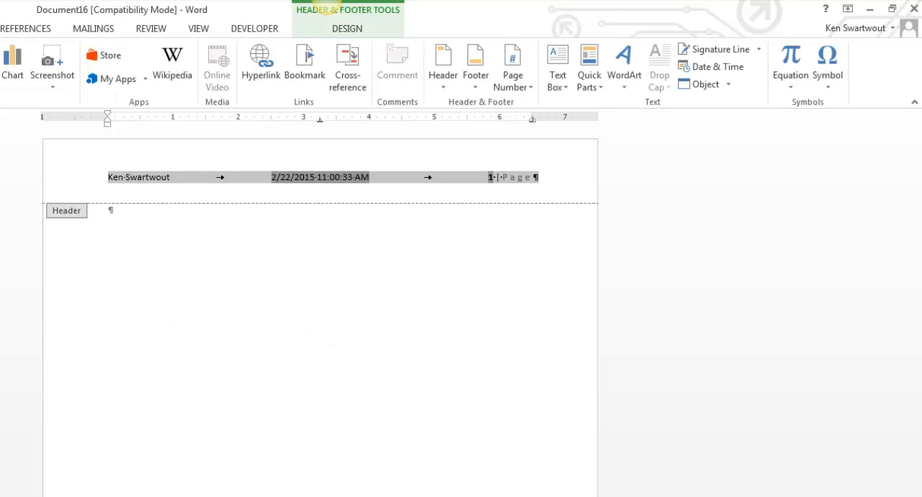
left_click(601, 91)
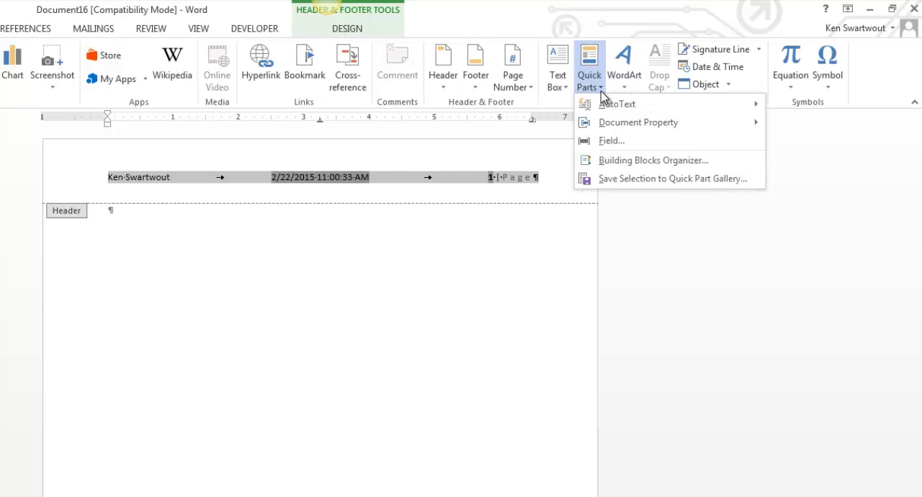
left_click(652, 180)
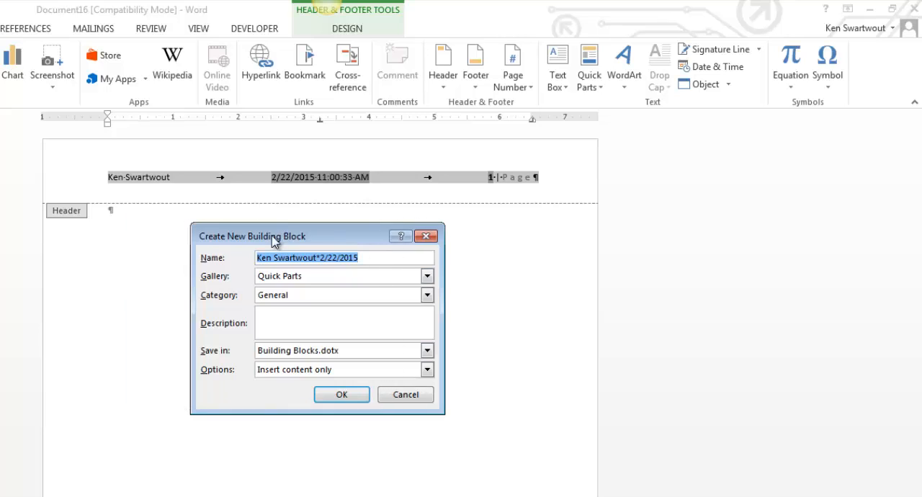
left_click_drag(274, 243, 210, 237)
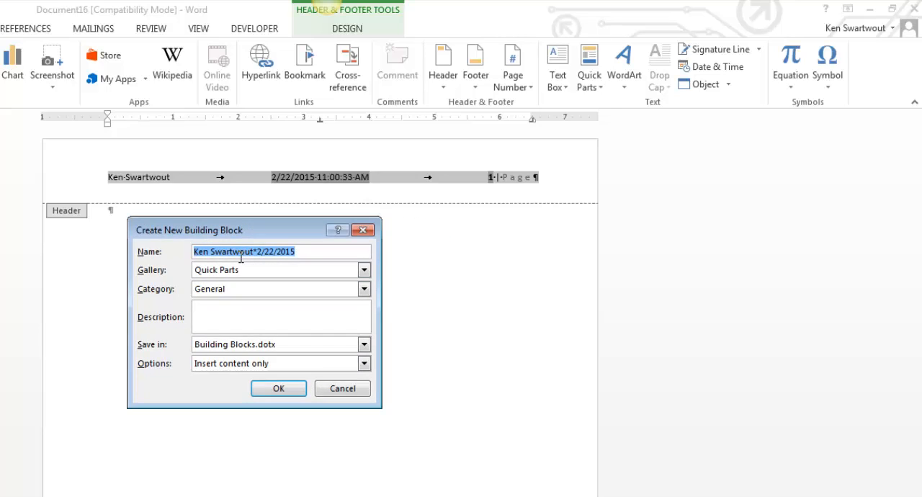
type("ZZZZZ")
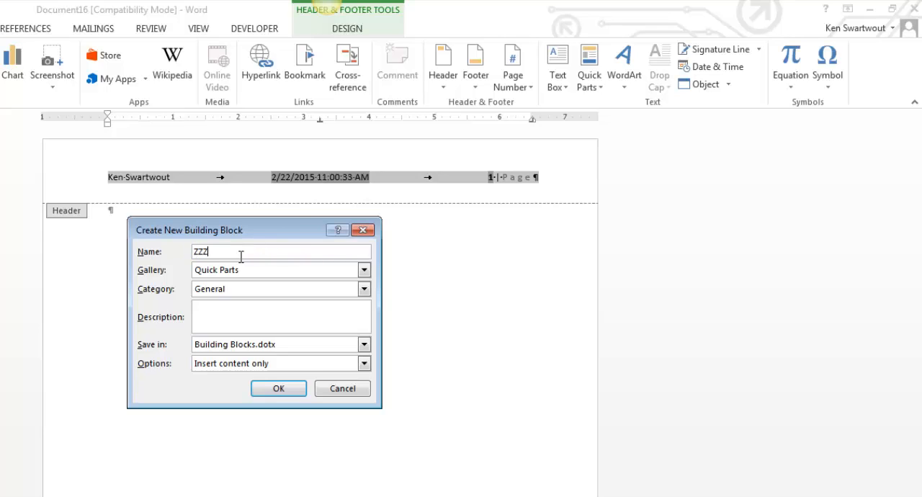
key("BackSpace")
key("BackSpace")
type("Header")
- Assign the new building block to the Headers gallery and create it
left_click(364, 289)
left_click(365, 270)
left_click(365, 269)
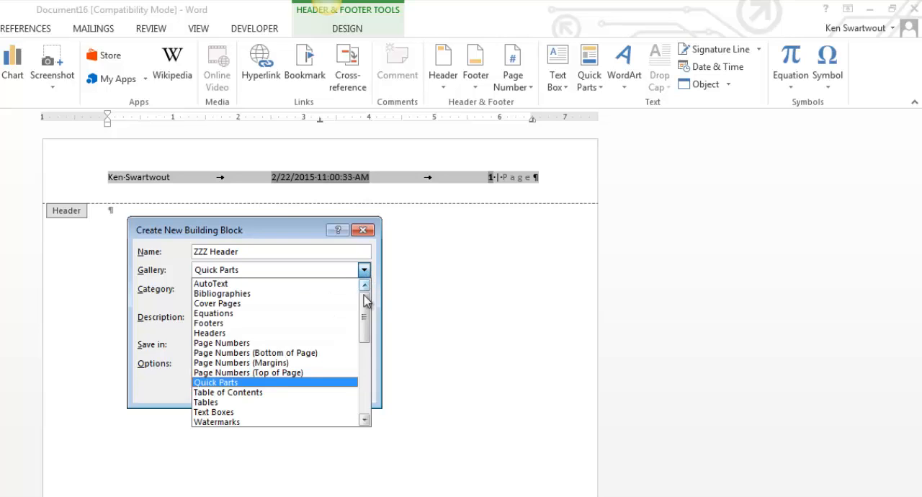
left_click(289, 332)
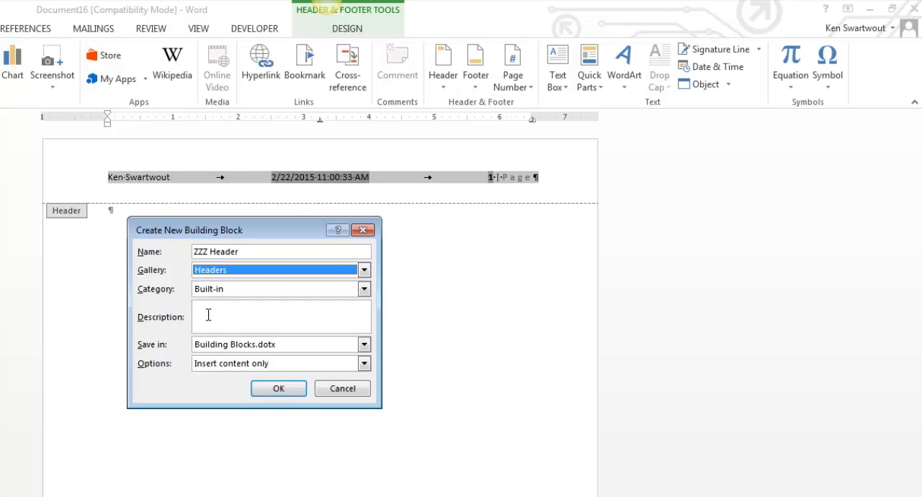
left_click(270, 390)
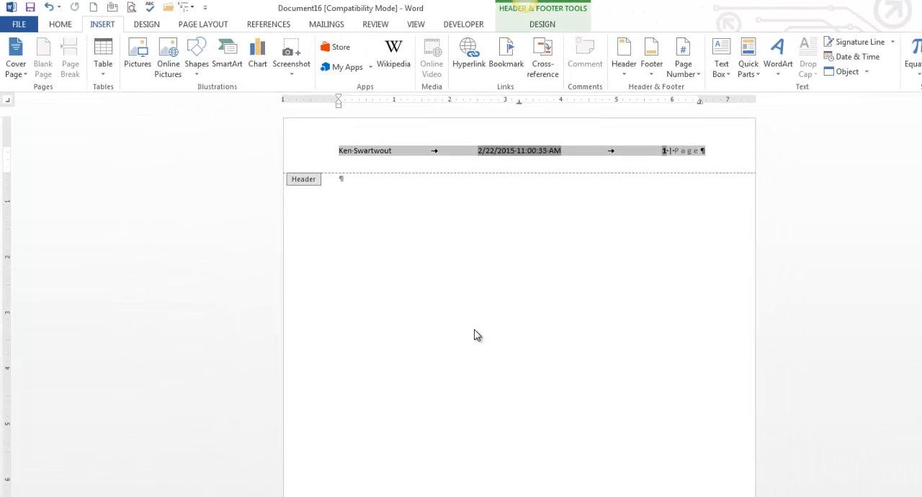
- Create a new blank document, insert the ZZZ Header building block from the Building Blocks Organizer, and return to the body text
double_click(474, 333)
key("ctrl+n")
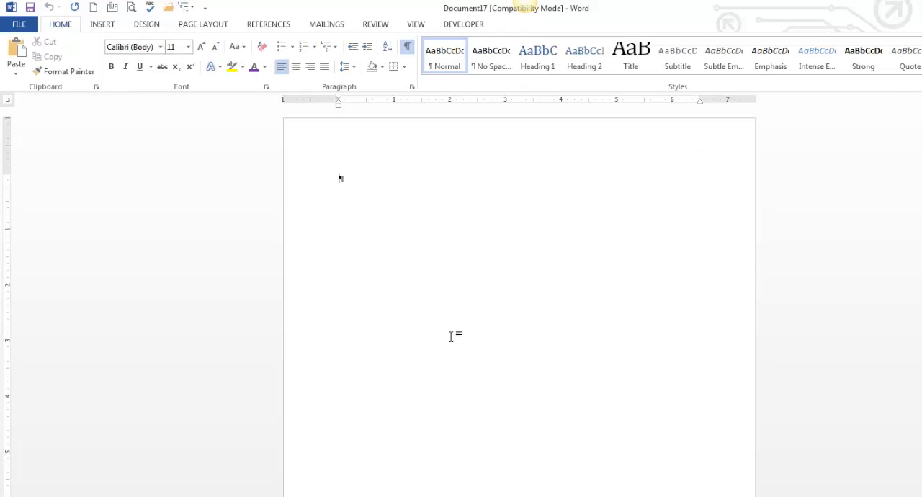
left_click(98, 26)
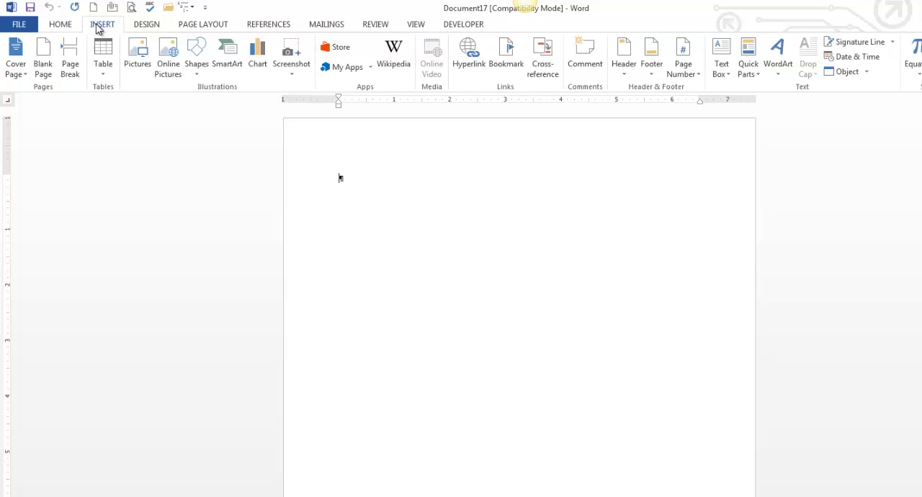
left_click(756, 75)
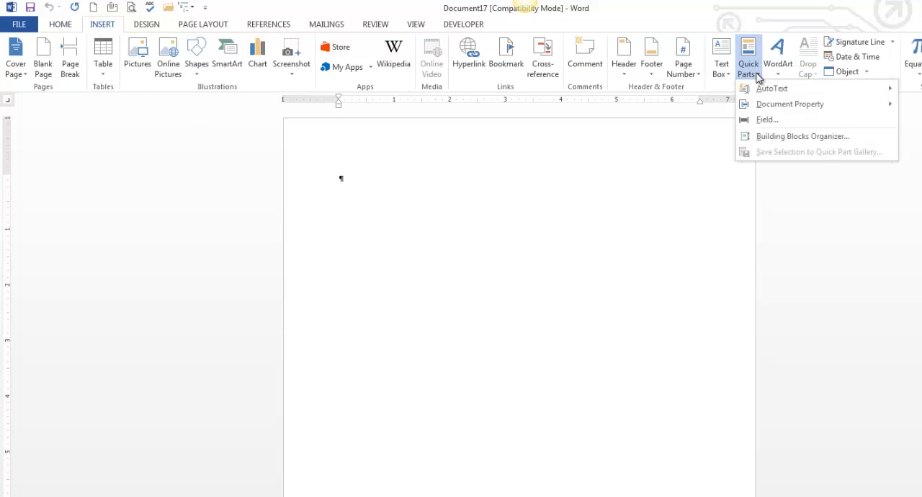
left_click(784, 139)
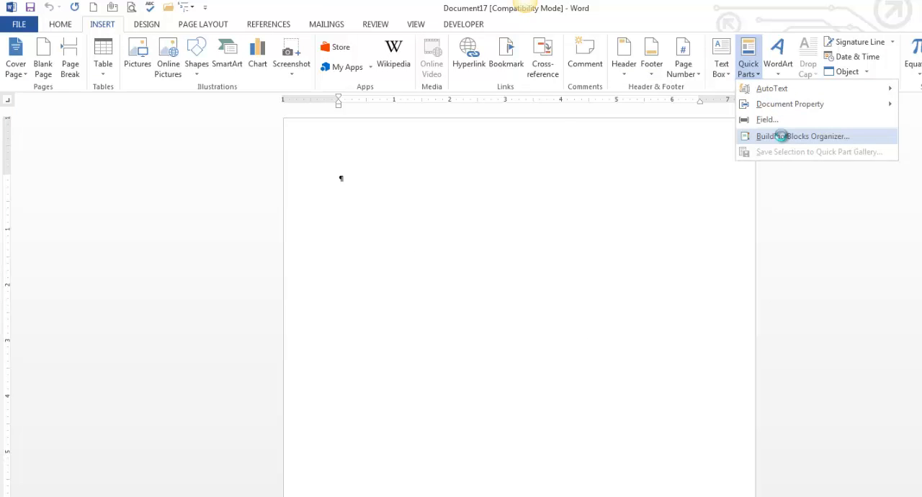
scroll(493, 193, "down", 1)
scroll(493, 193, "down", 13)
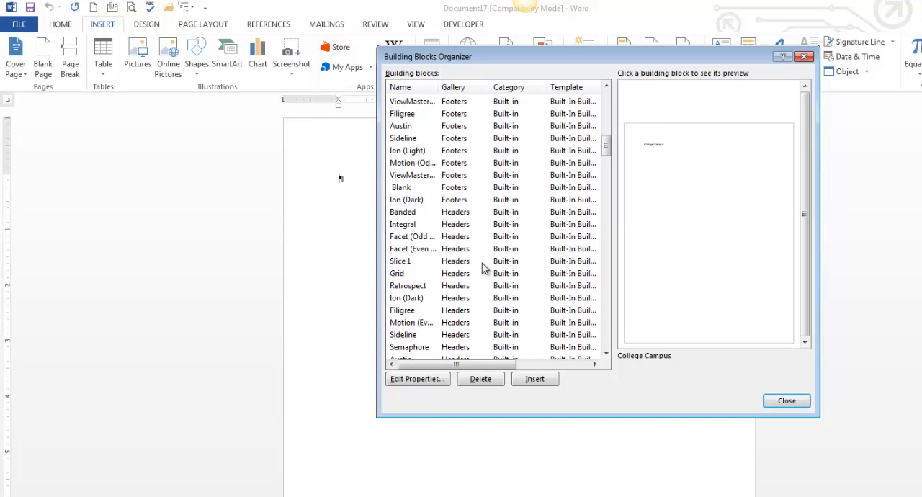
scroll(483, 268, "down", 2)
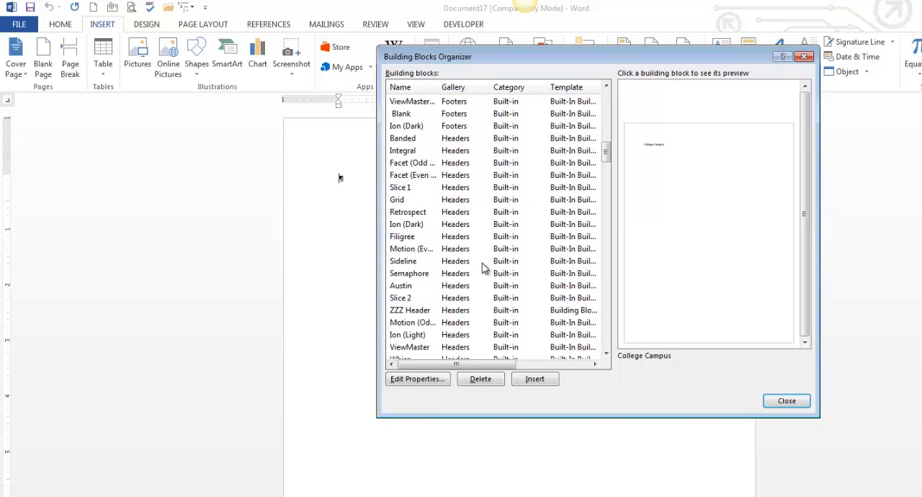
left_click(409, 311)
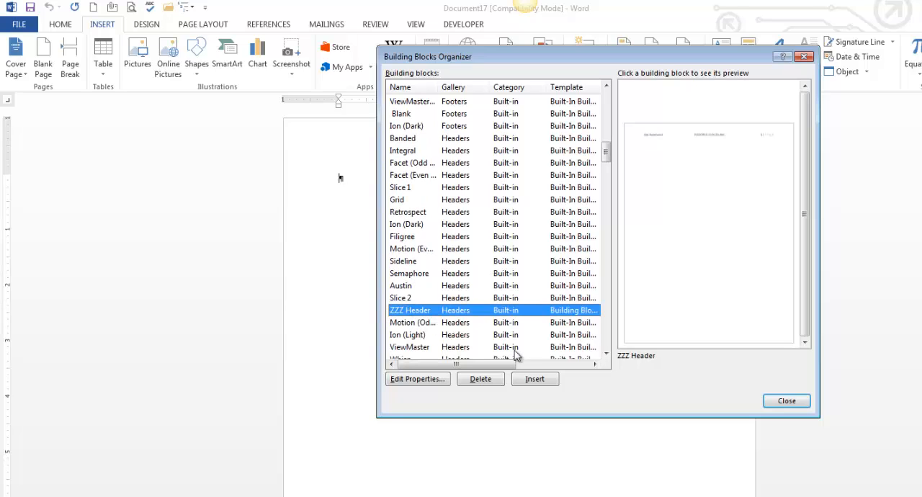
left_click(535, 379)
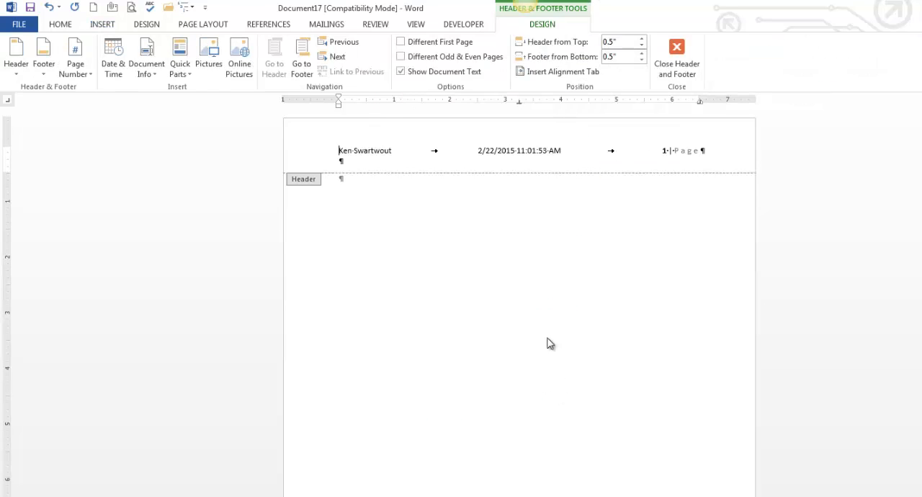
double_click(456, 268)
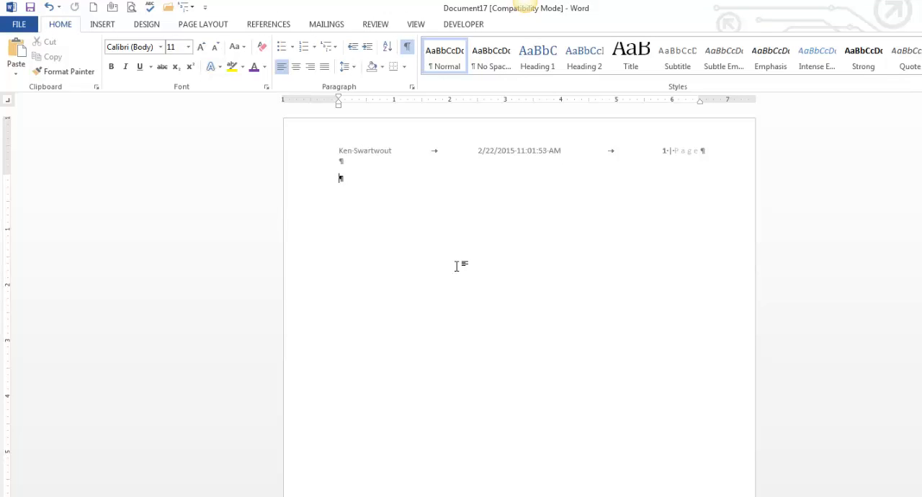
- Reopen the Building Blocks Organizer, preview the Ion (Dark) cover page, and close the organizer without inserting anything
left_click(102, 24)
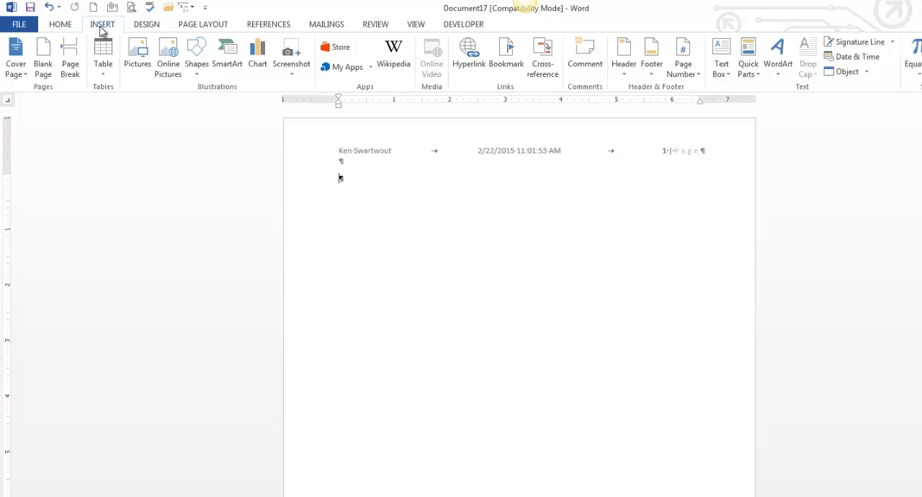
left_click(746, 78)
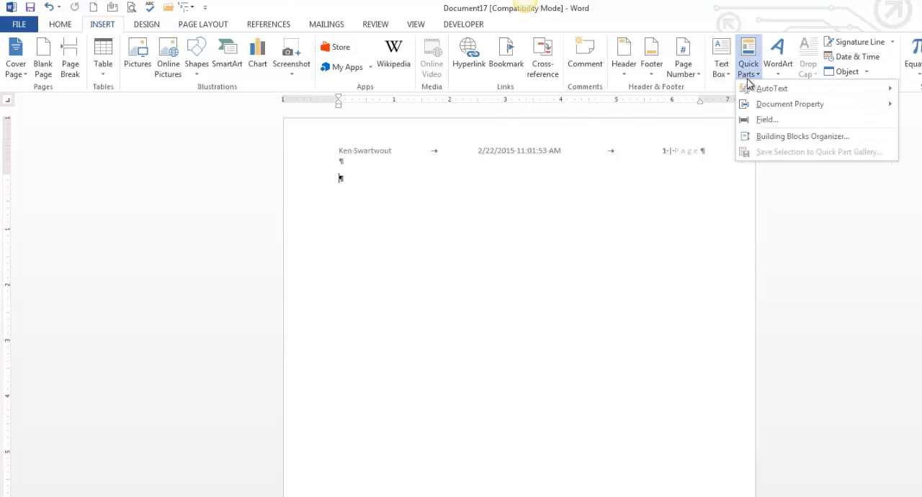
left_click(798, 138)
left_click(420, 286)
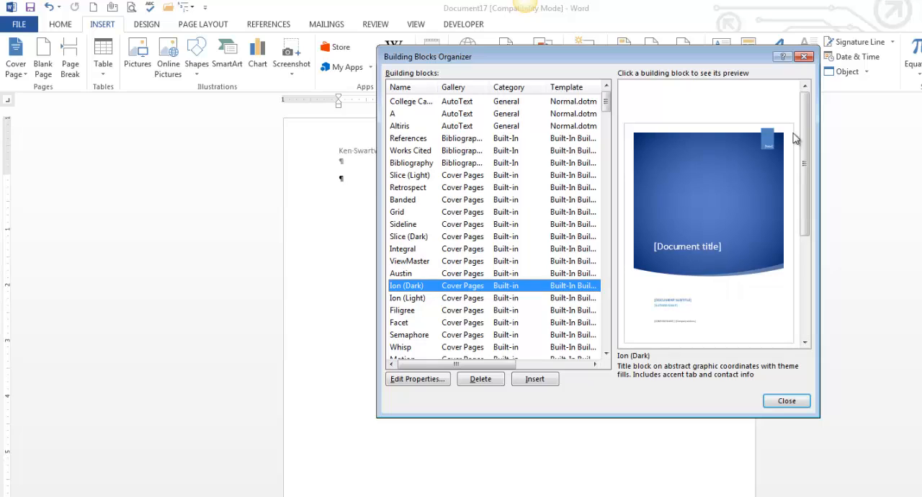
left_click(805, 58)
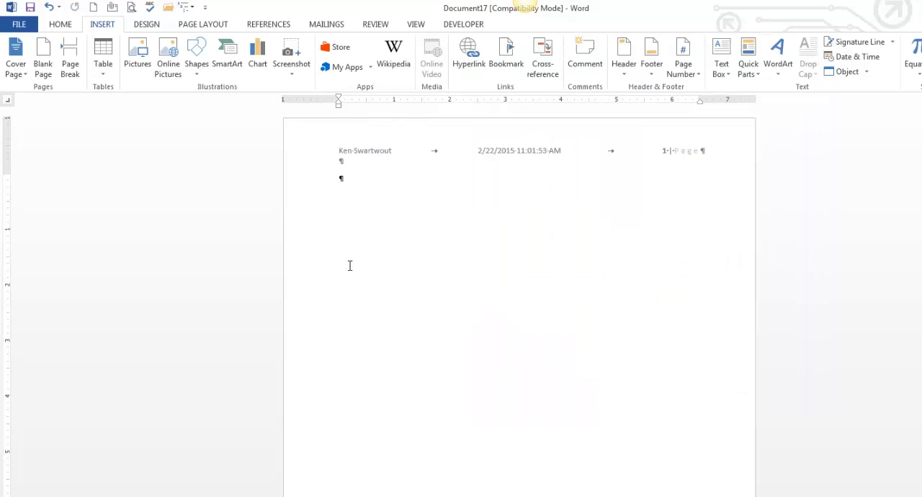
- Review the Quick Parts options and the available document properties without inserting any
double_click(356, 186)
left_click(747, 70)
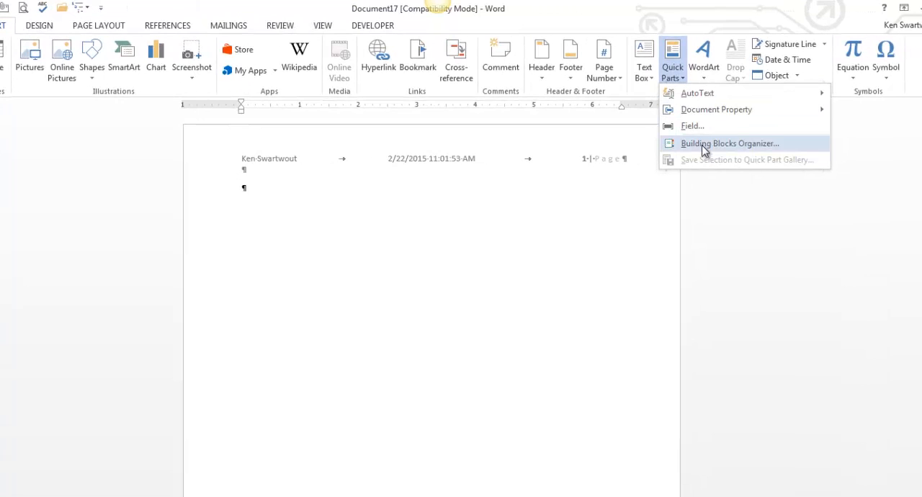
mouse_move(712, 119)
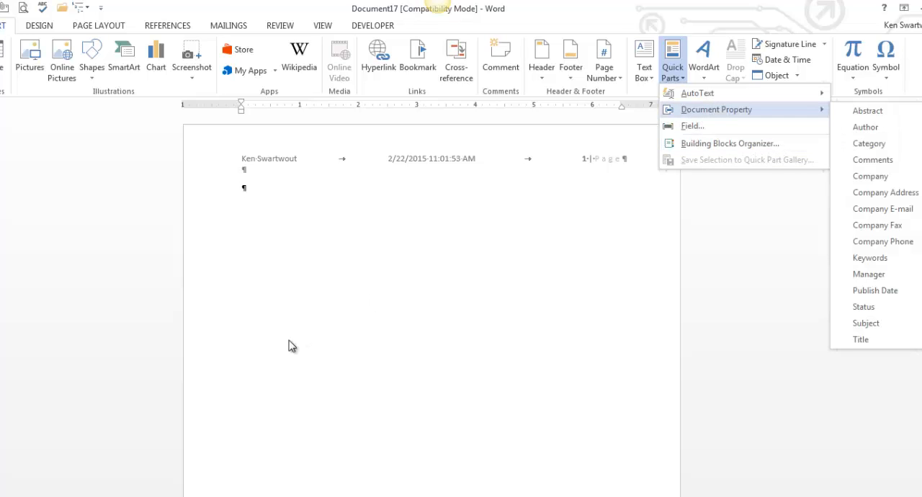
left_click(318, 283)
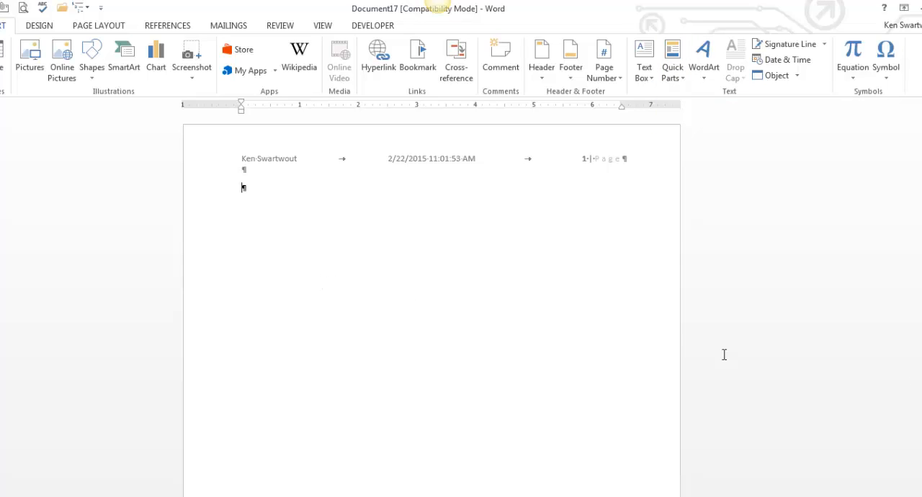